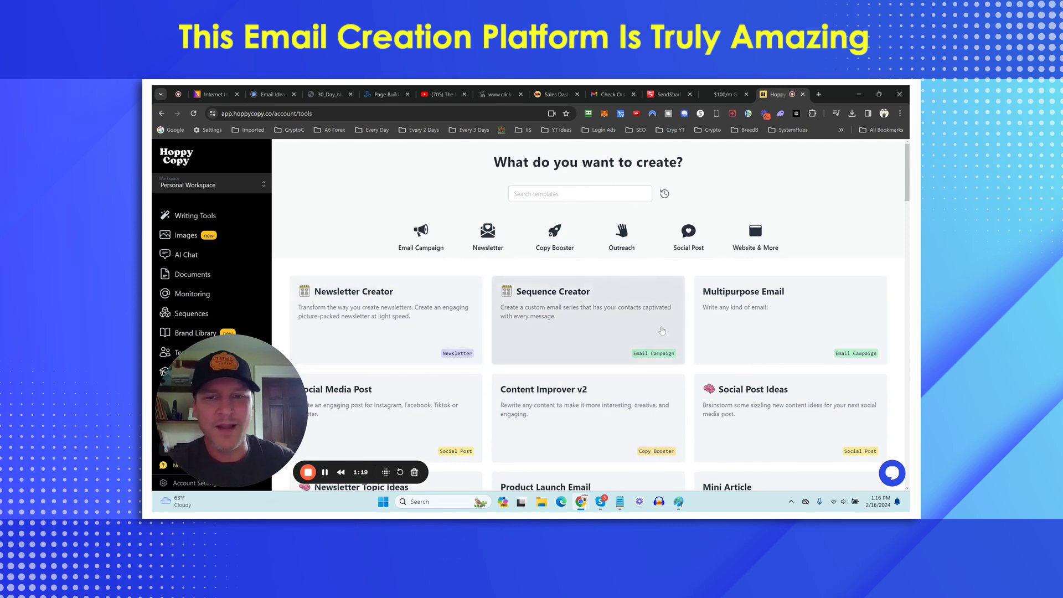
- Look over the first writing templates, such as Newsletter Creator, Sequence Creator, Multipurpose Email and Product Launch Email
scroll(649, 335, down, 1)
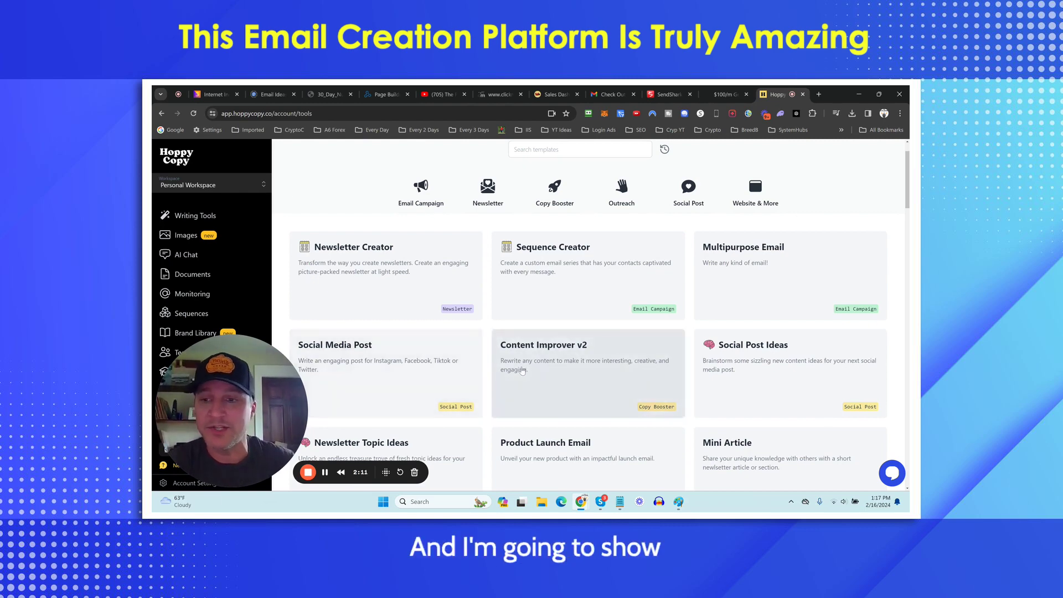
scroll(526, 373, down, 3)
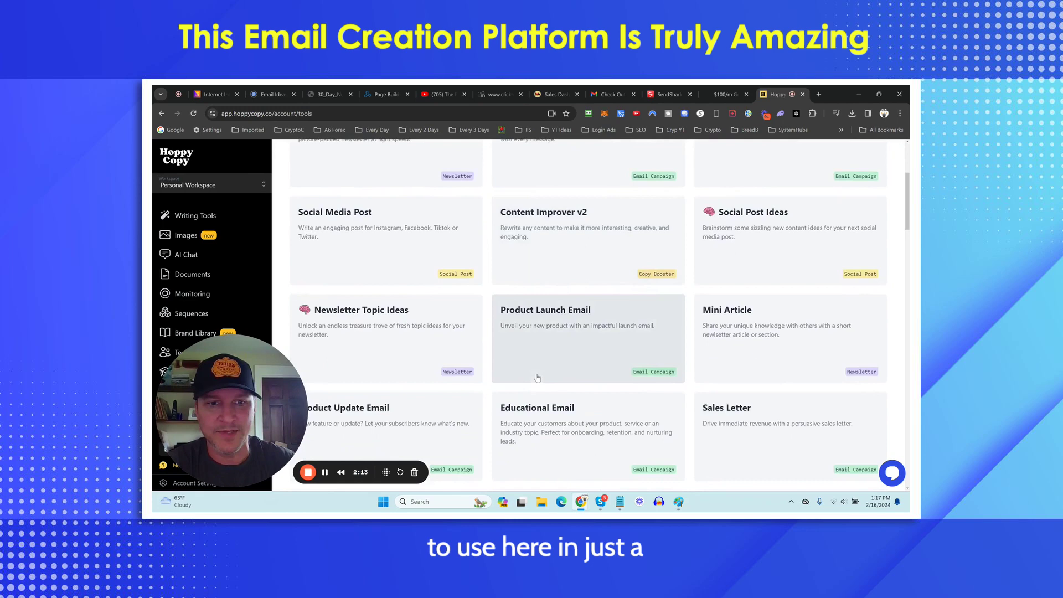
scroll(537, 378, up, 2)
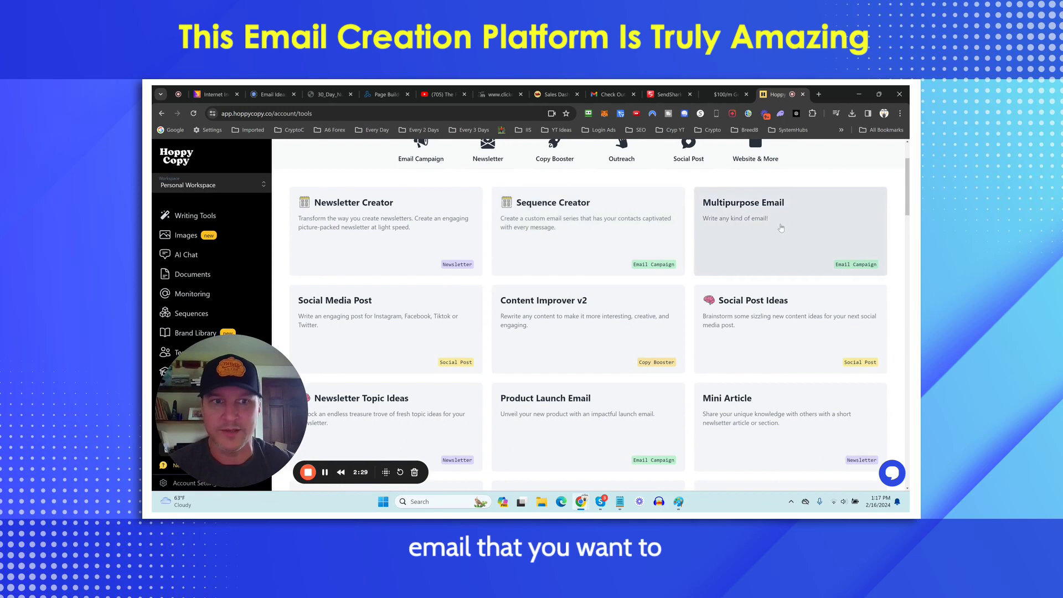
scroll(707, 291, down, 1)
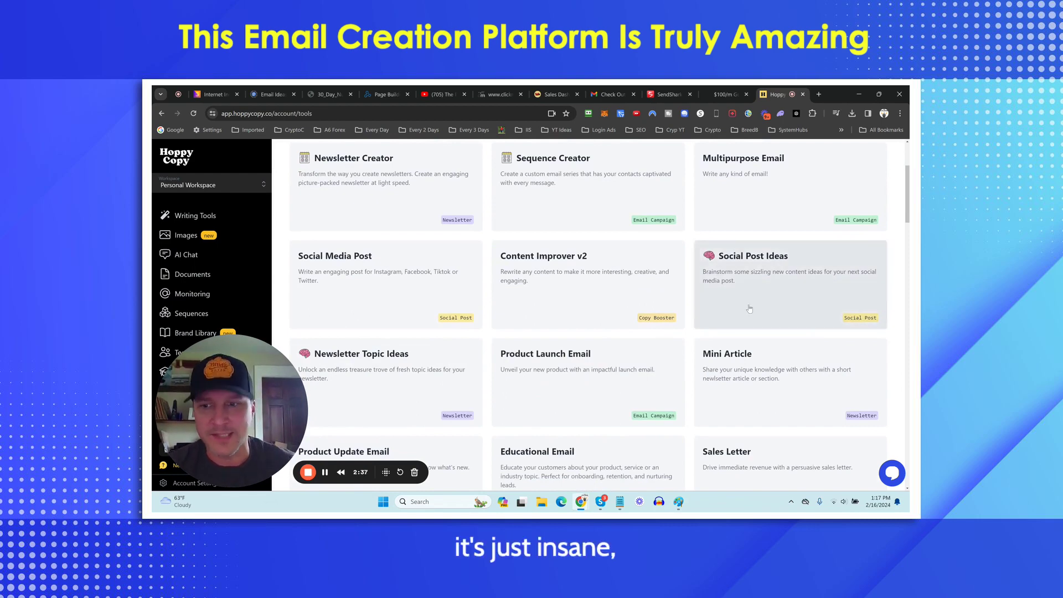
scroll(749, 308, up, 1)
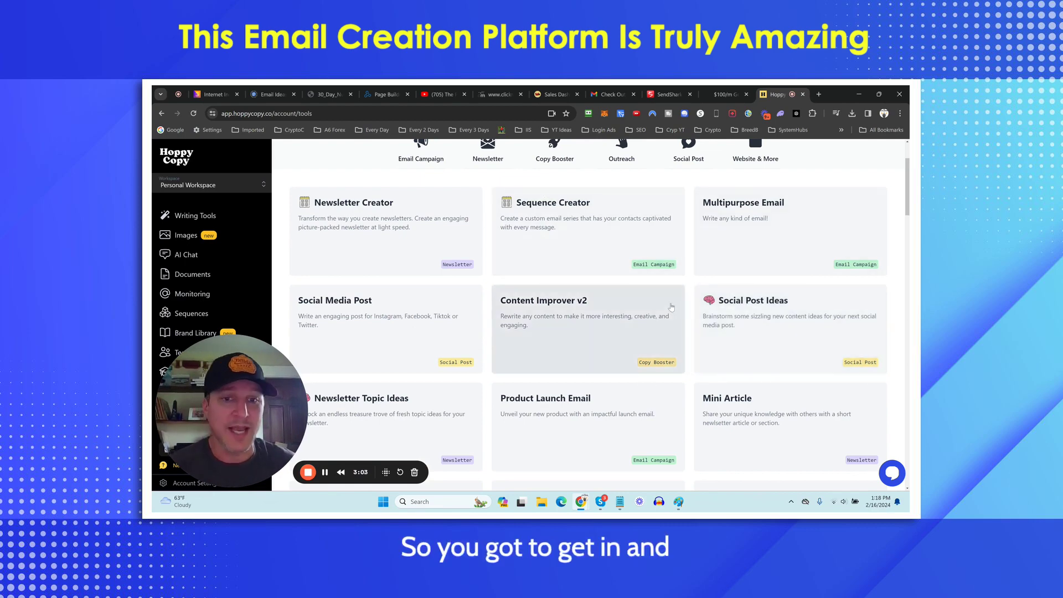
scroll(669, 303, down, 3)
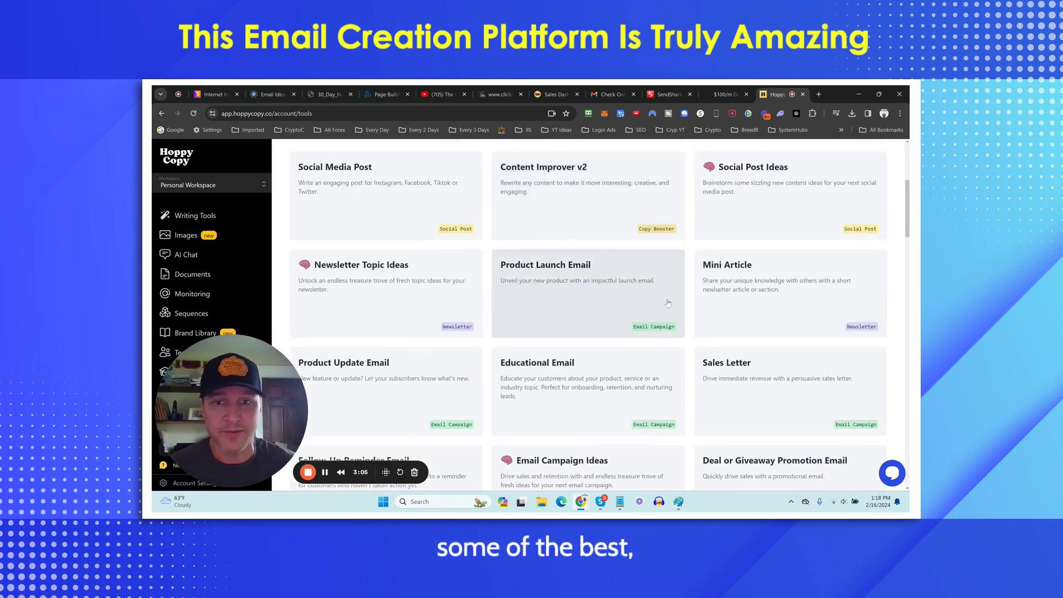
scroll(670, 304, up, 2)
scroll(669, 304, up, 2)
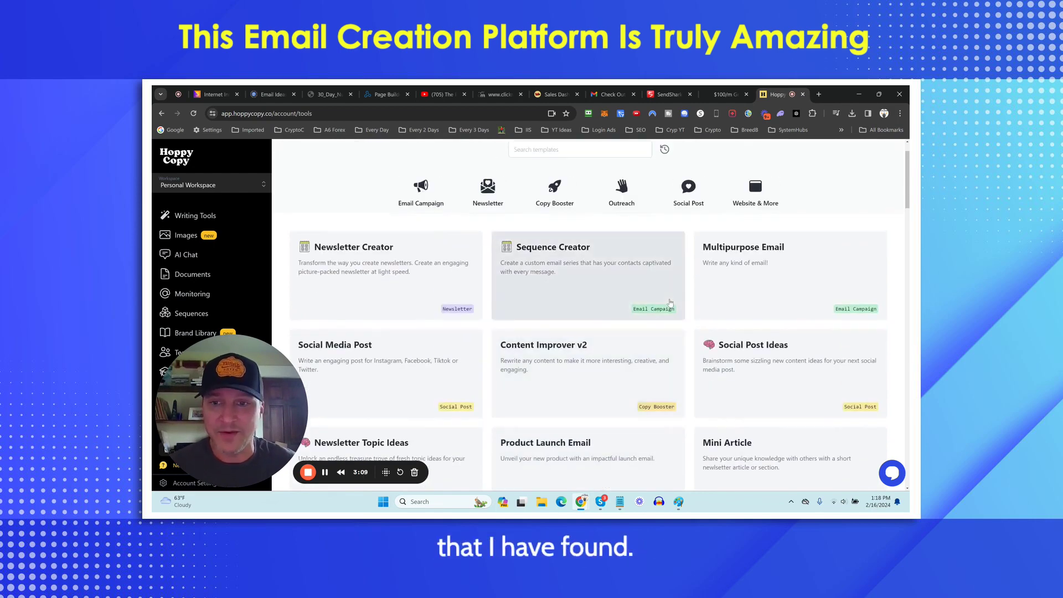
- Browse the template library from the newsletter and social post templates through the copy boosters to the nurture and welcome emails
scroll(670, 303, down, 1)
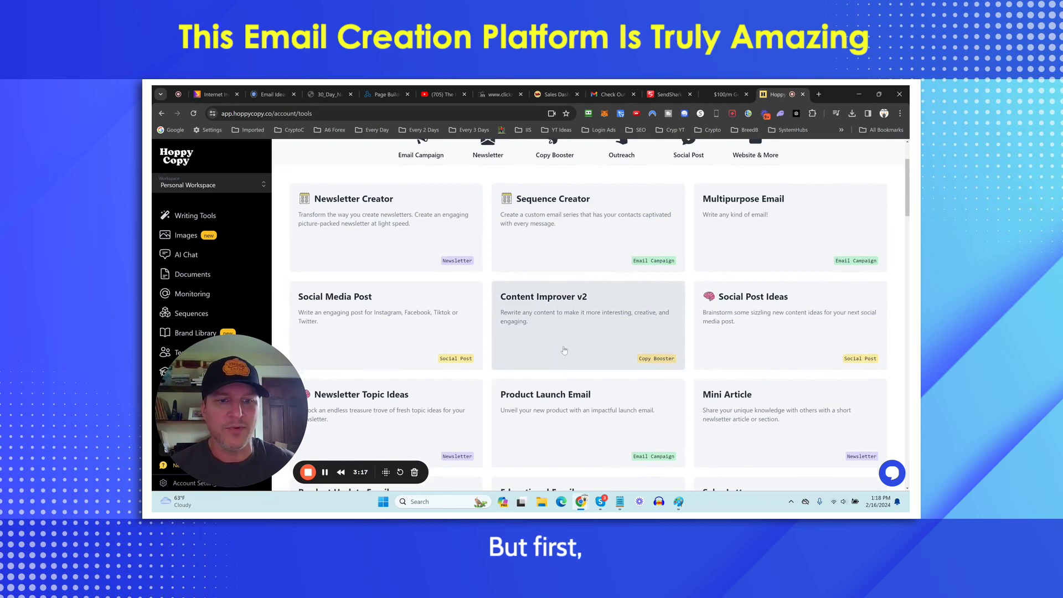
scroll(665, 314, down, 1)
scroll(643, 302, down, 2)
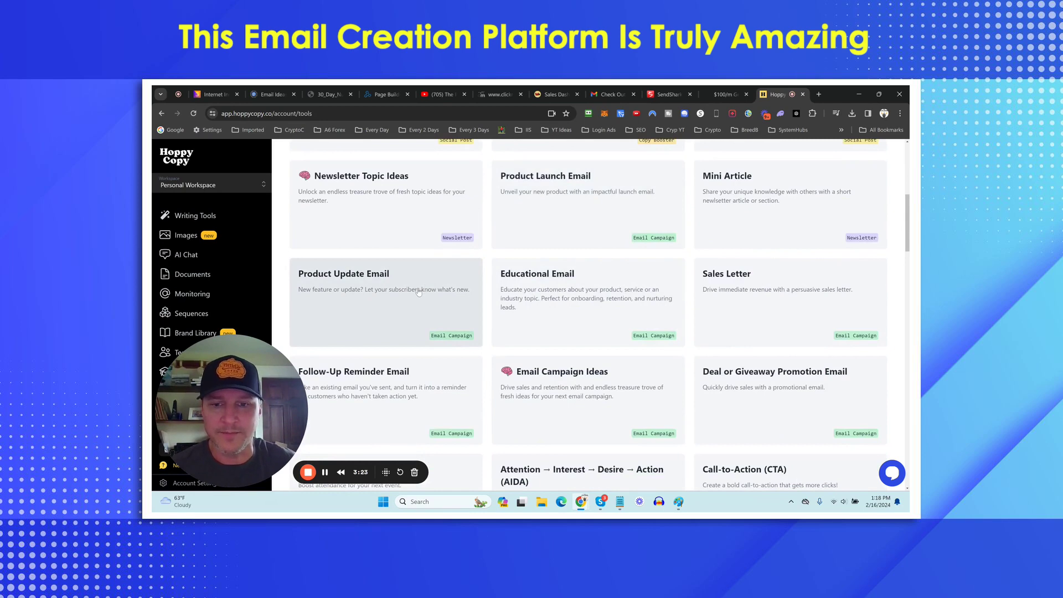
scroll(401, 289, down, 1)
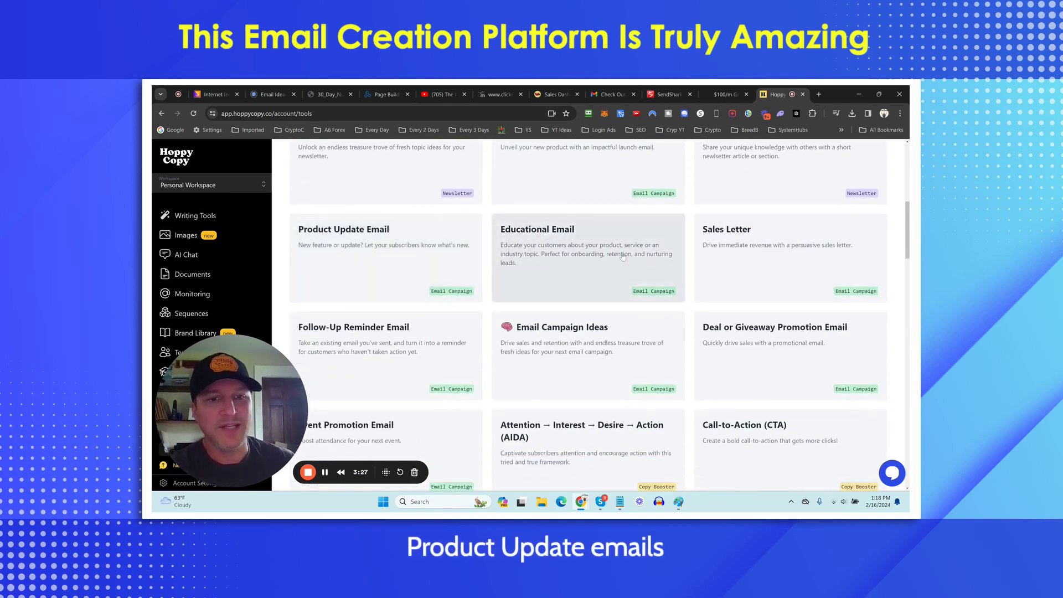
scroll(622, 263, down, 1)
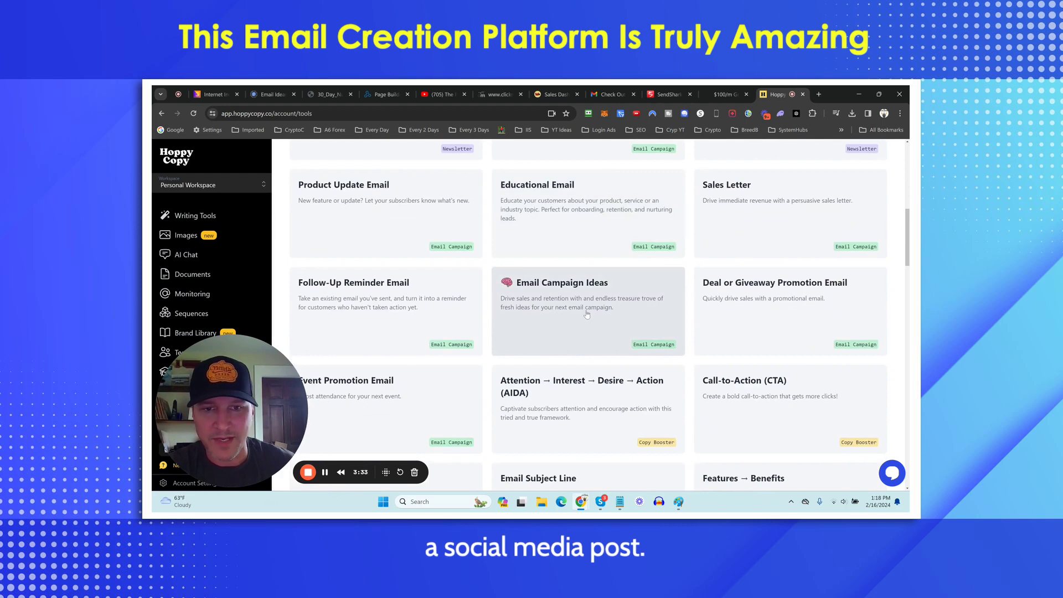
scroll(586, 314, up, 3)
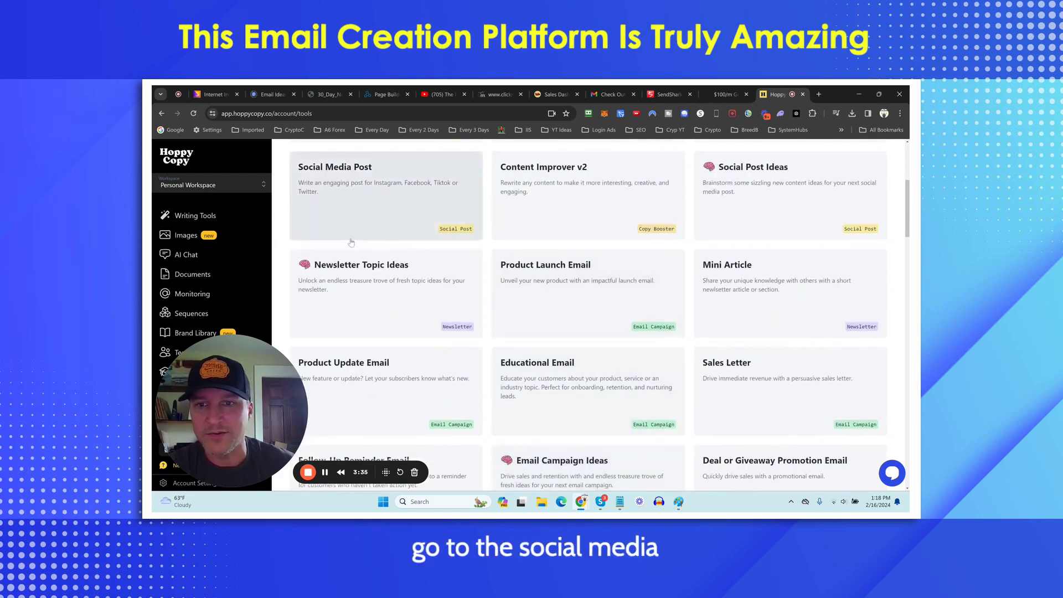
scroll(564, 308, down, 4)
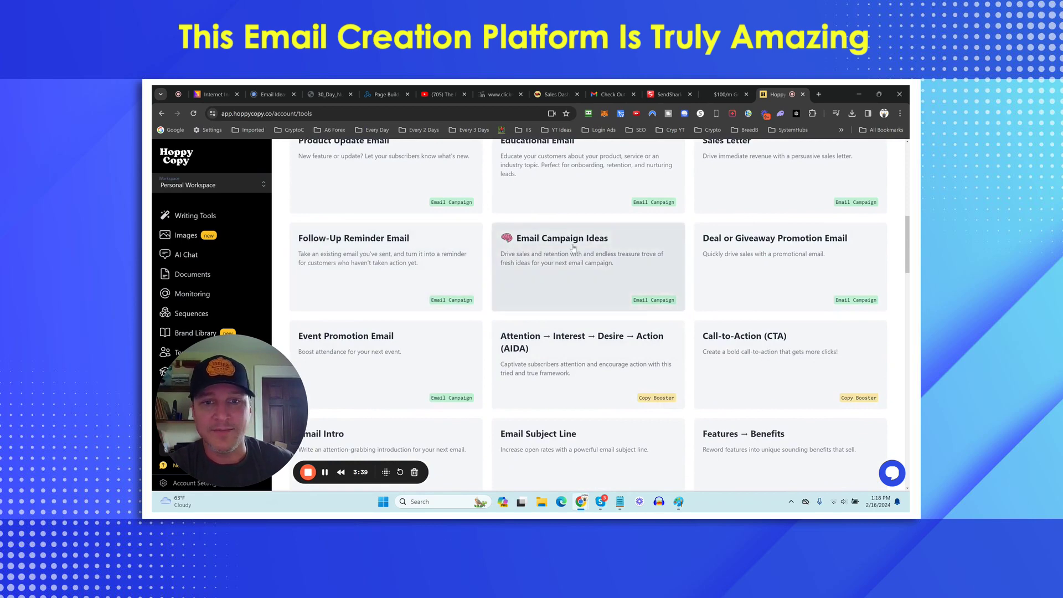
scroll(619, 265, down, 1)
scroll(619, 265, down, 1)
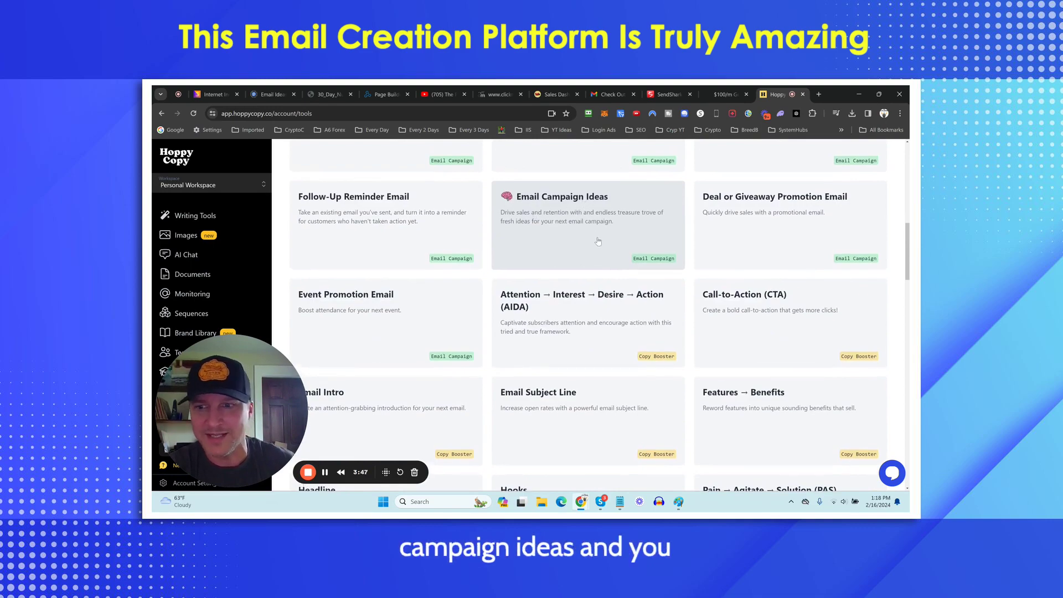
scroll(593, 244, up, 10)
scroll(587, 294, down, 10)
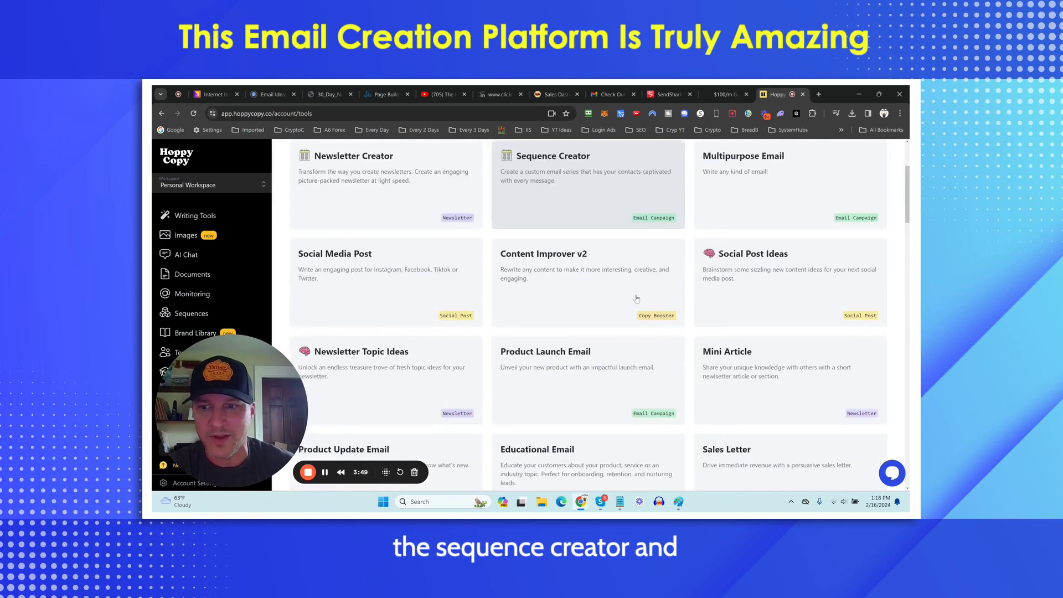
scroll(634, 286, down, 3)
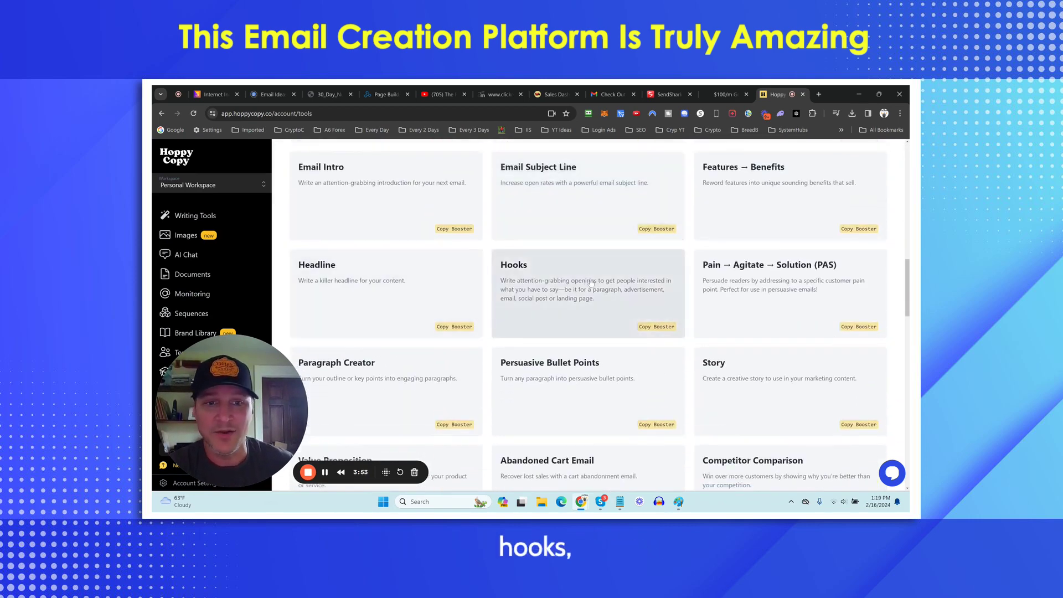
scroll(520, 265, down, 1)
scroll(421, 332, down, 1)
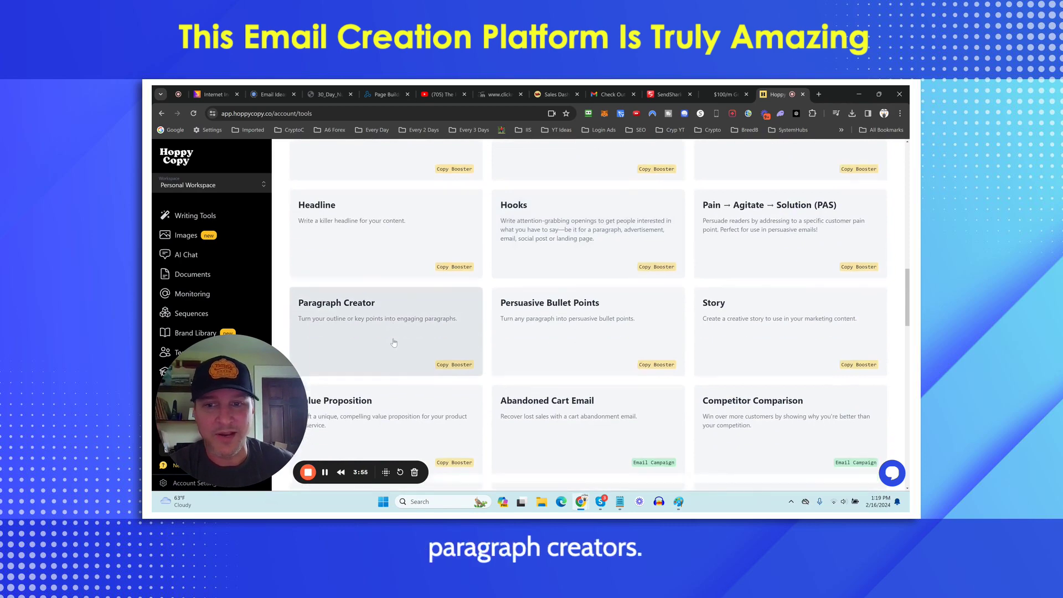
scroll(615, 342, down, 2)
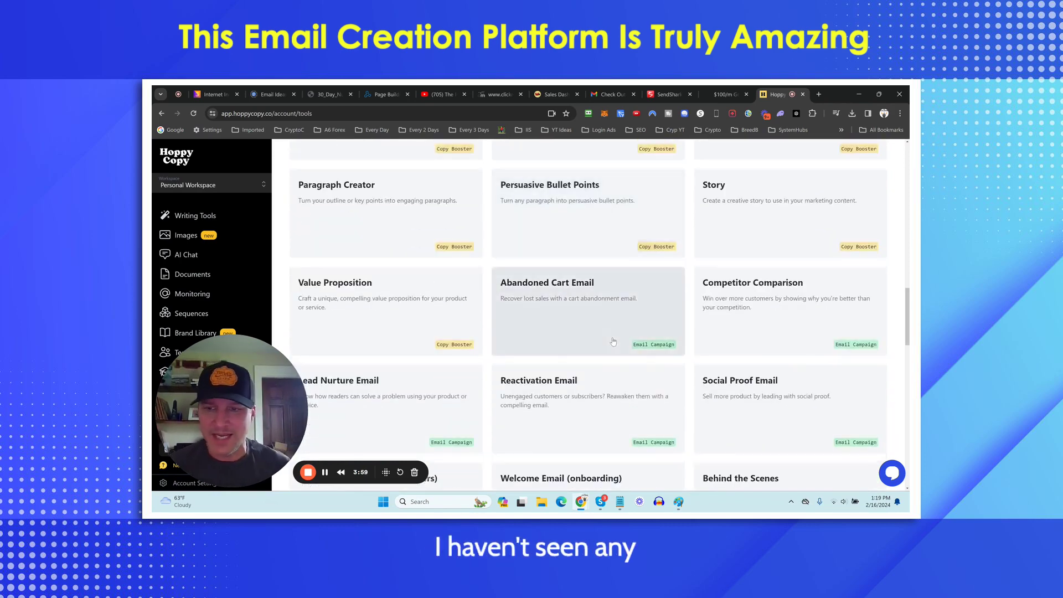
scroll(613, 341, down, 2)
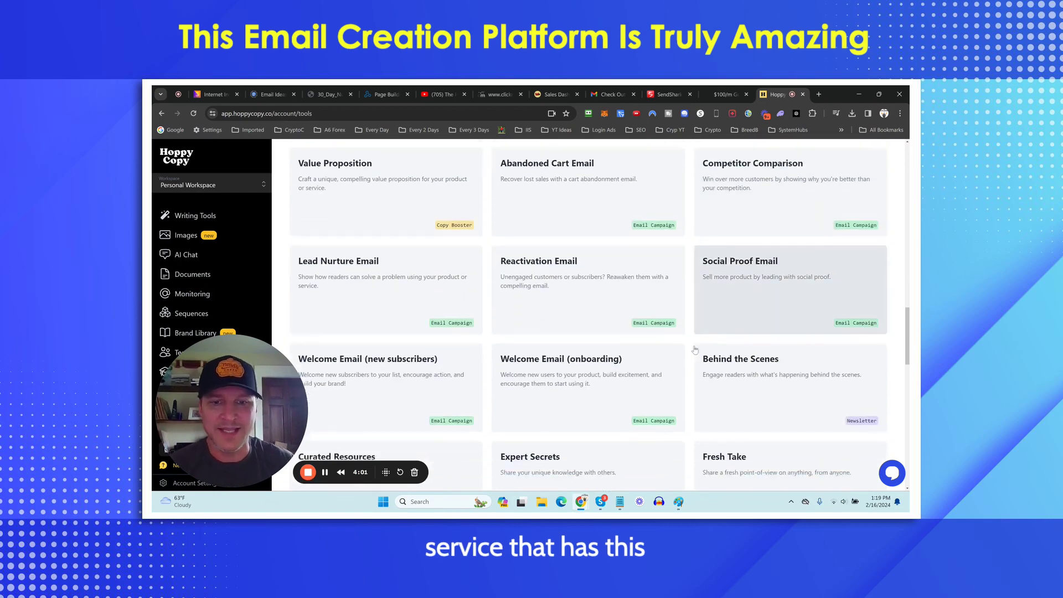
scroll(692, 349, up, 1)
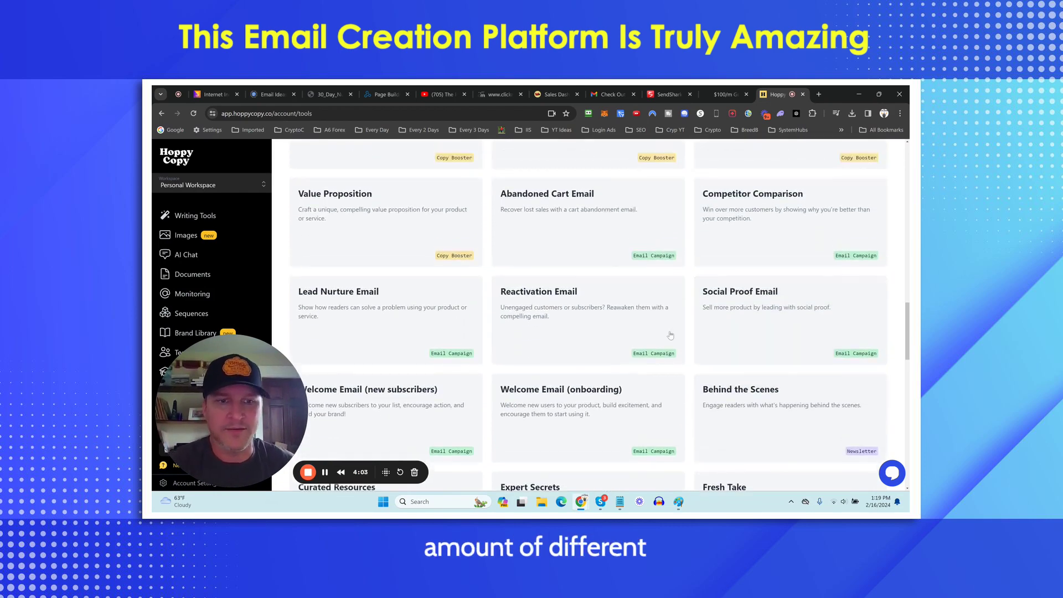
- Return to the start of the template library and open the Sequence Creator template
scroll(703, 357, up, 5)
scroll(710, 361, up, 10)
scroll(711, 362, up, 3)
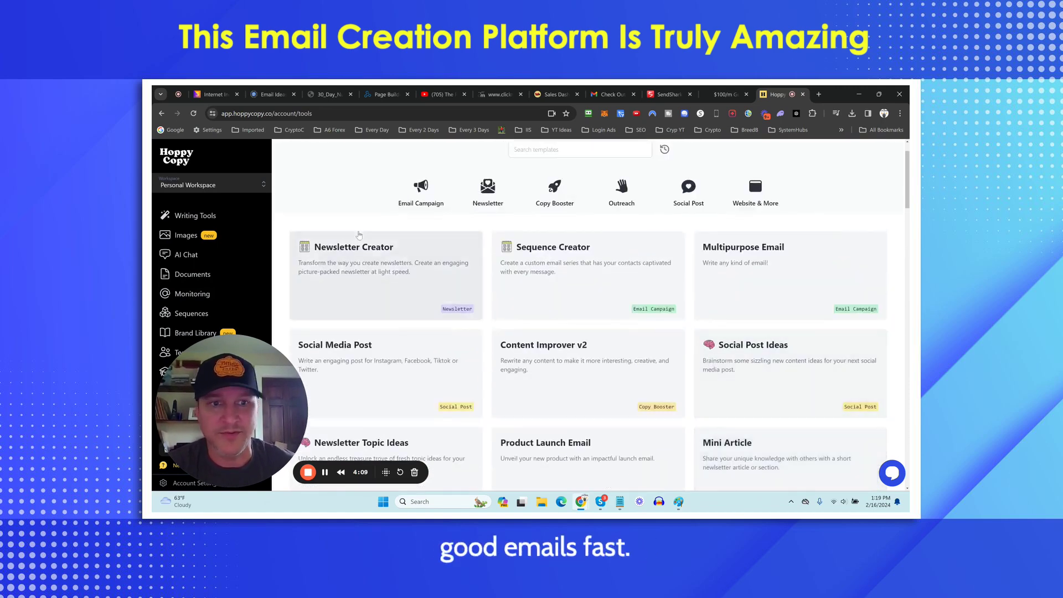
click(542, 253)
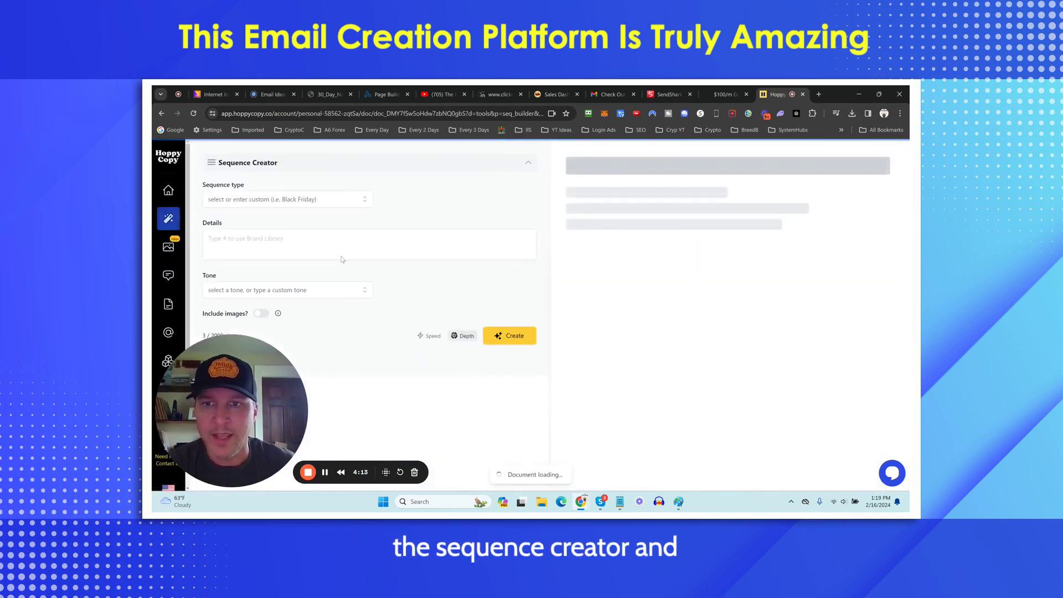
drag(232, 384, 708, 324)
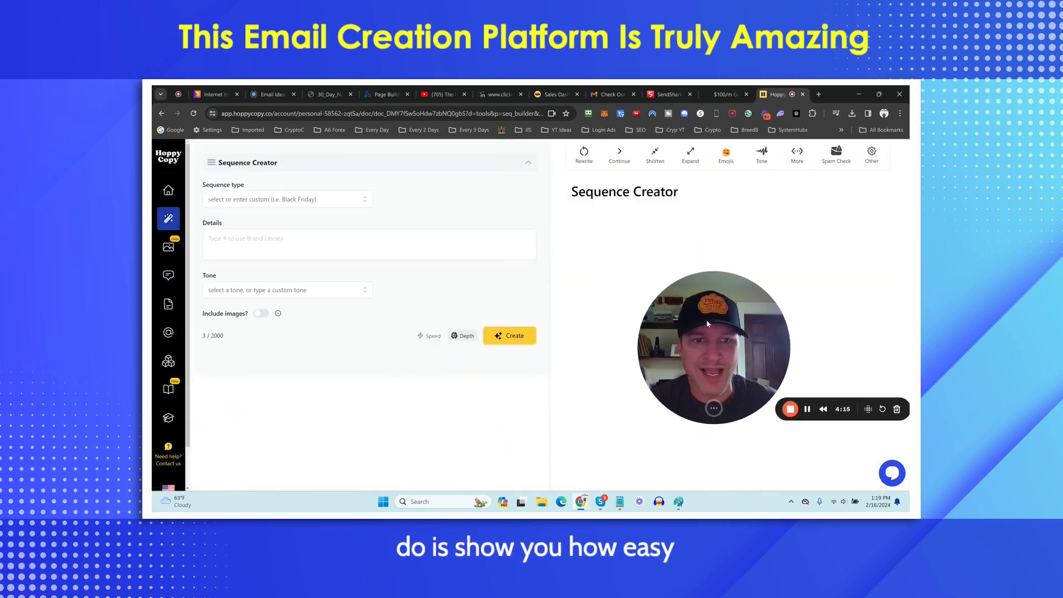
- Look through the available sequence types and set the sequence type to Lead Nurture (seinfeld)
click(249, 201)
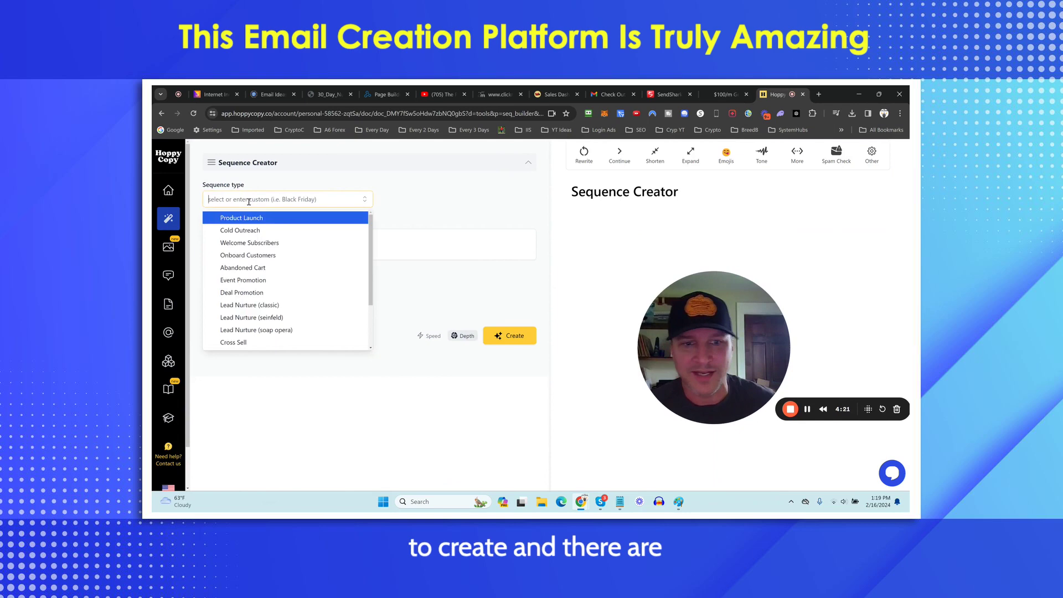
scroll(276, 315, down, 1)
scroll(276, 310, up, 3)
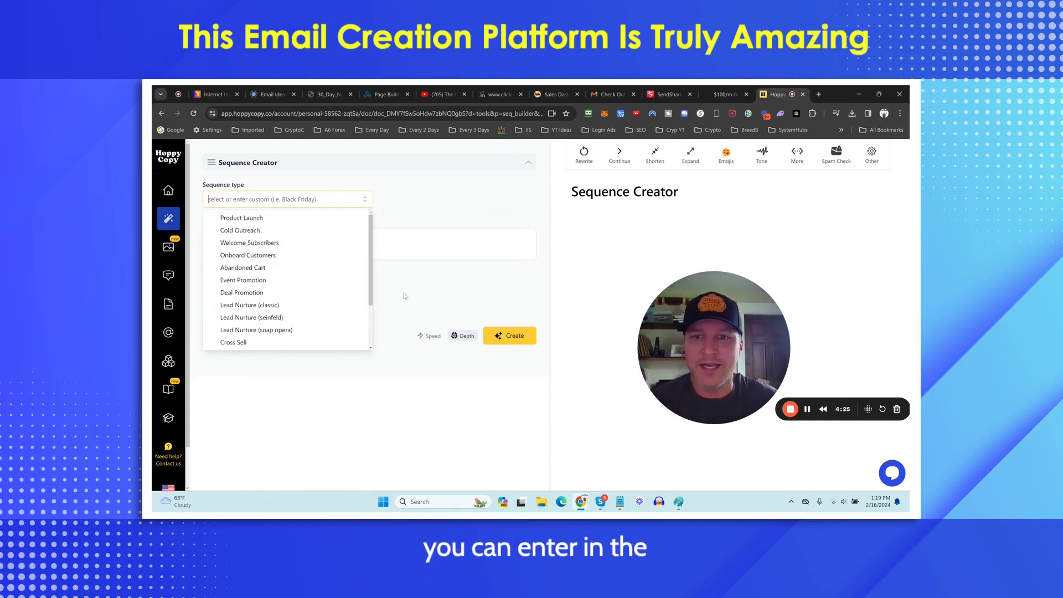
click(441, 243)
click(285, 202)
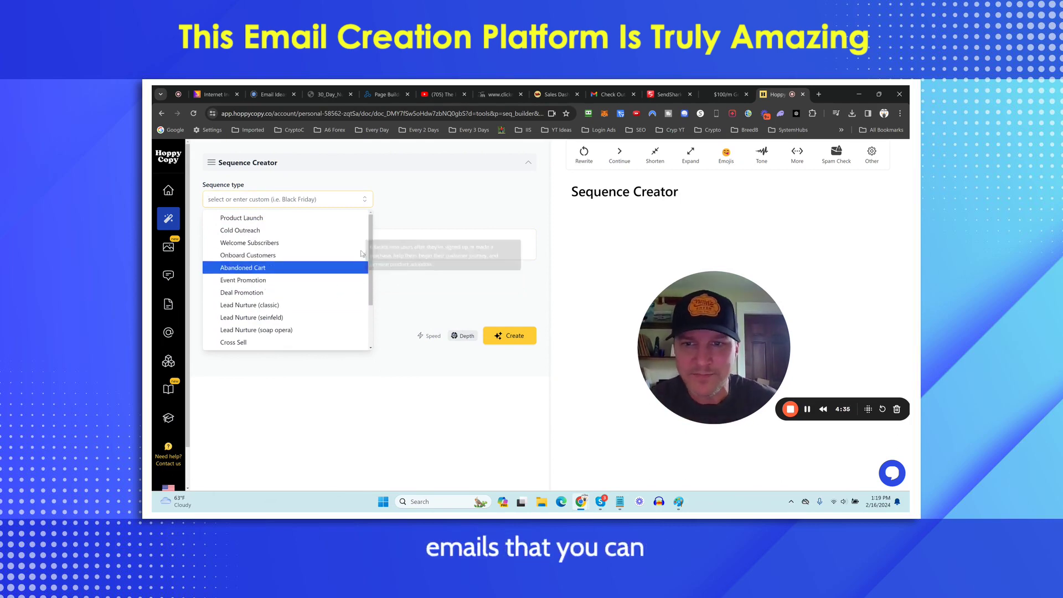
drag(370, 243, 371, 256)
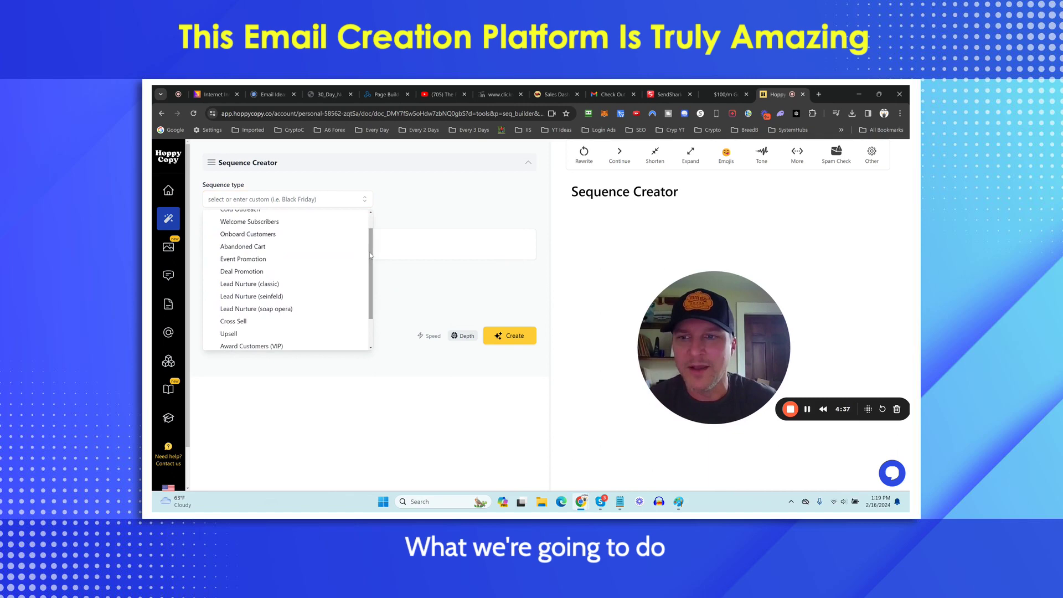
click(260, 296)
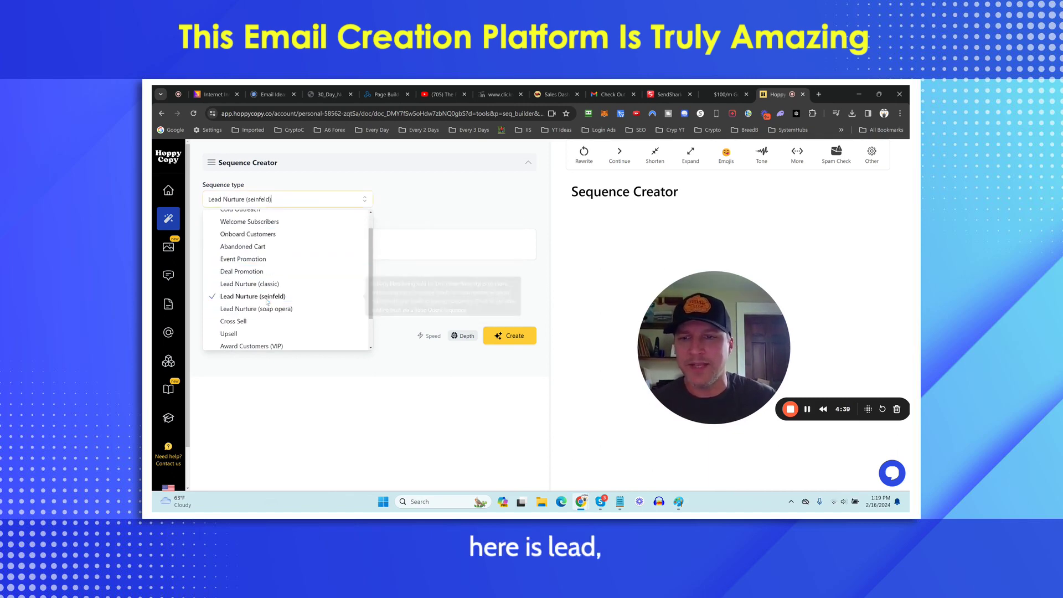
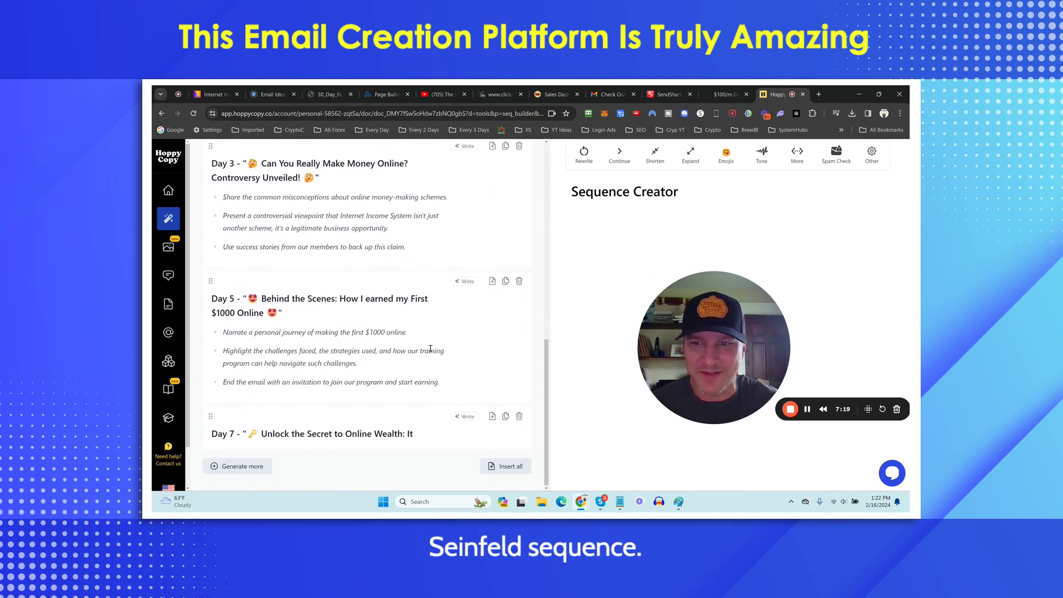
- Review the generated email outlines of the Seinfeld sequence from Day 1 to Day 13, along with the sequence settings above them
scroll(430, 349, up, 4)
scroll(309, 308, down, 5)
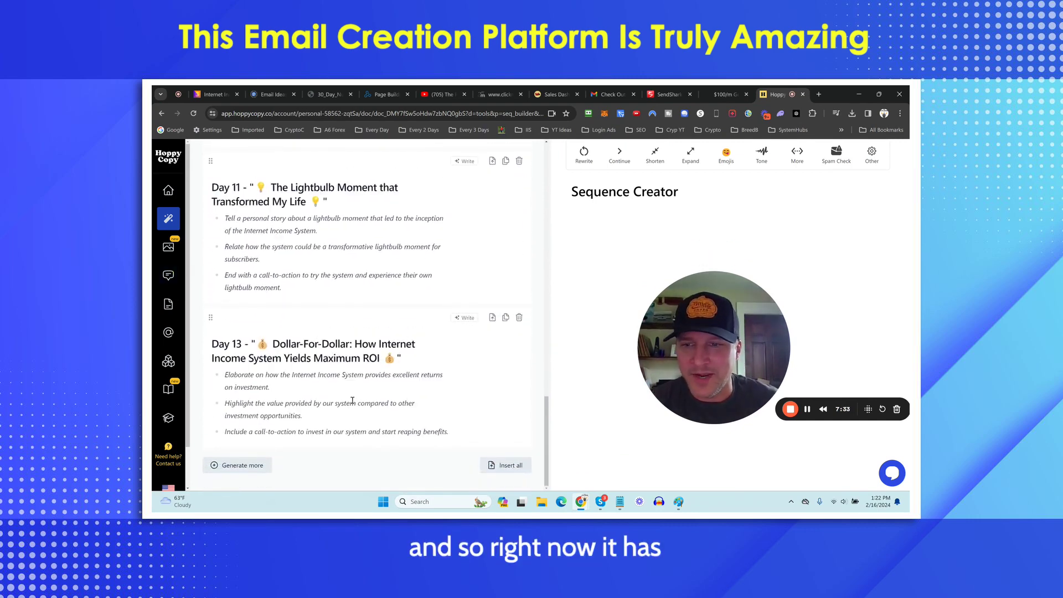
scroll(215, 414, up, 4)
scroll(215, 414, down, 4)
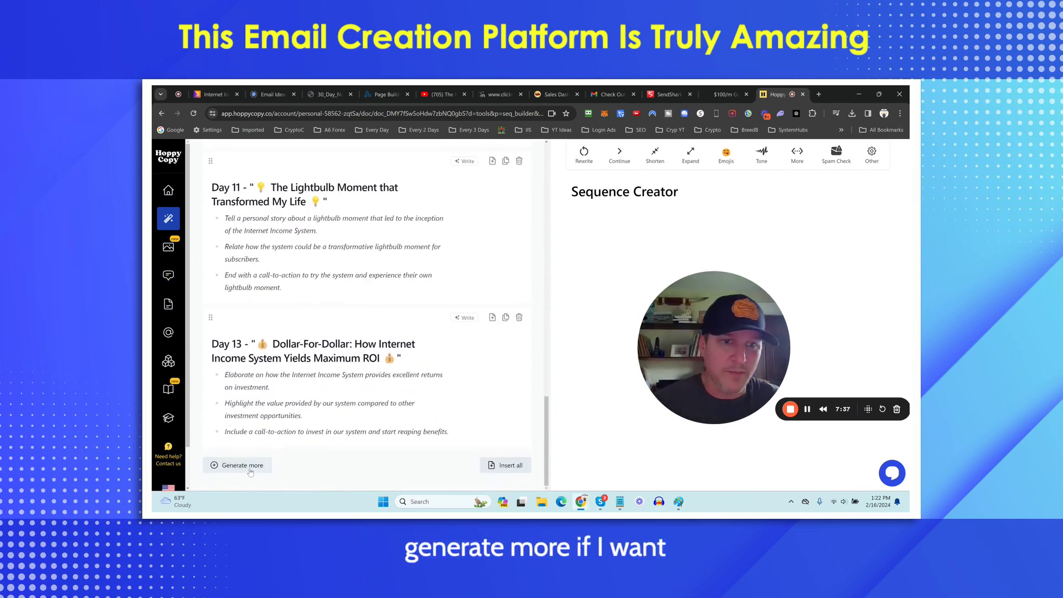
scroll(407, 374, up, 15)
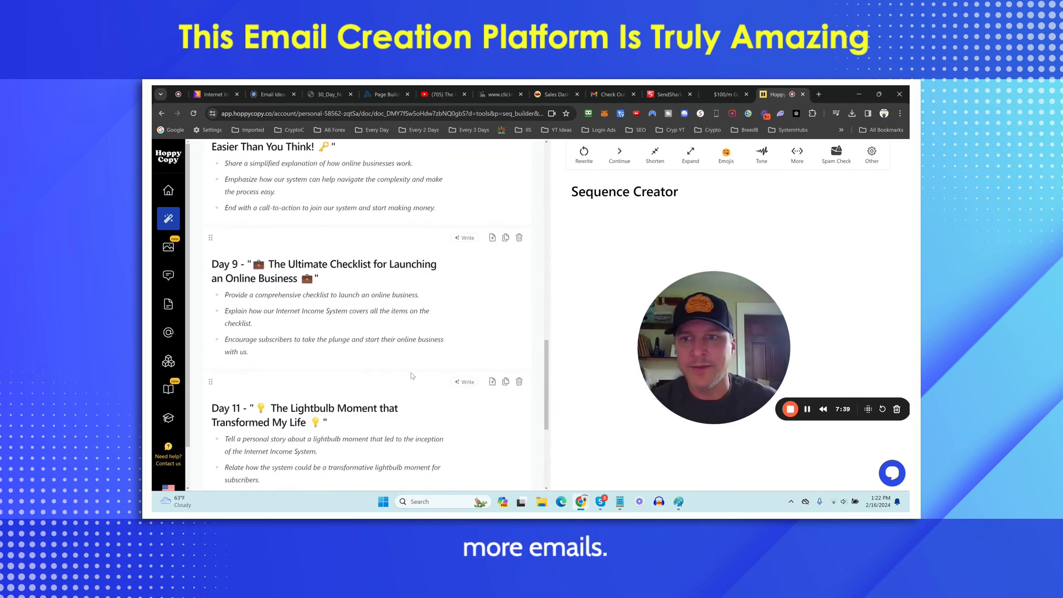
scroll(296, 261, up, 1)
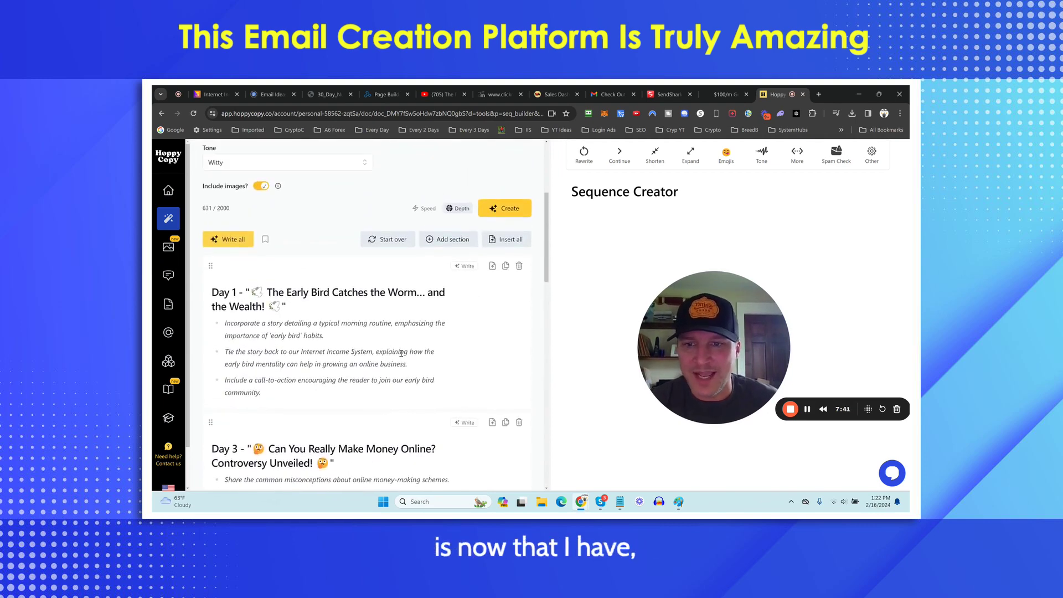
scroll(396, 367, up, 1)
scroll(346, 424, up, 1)
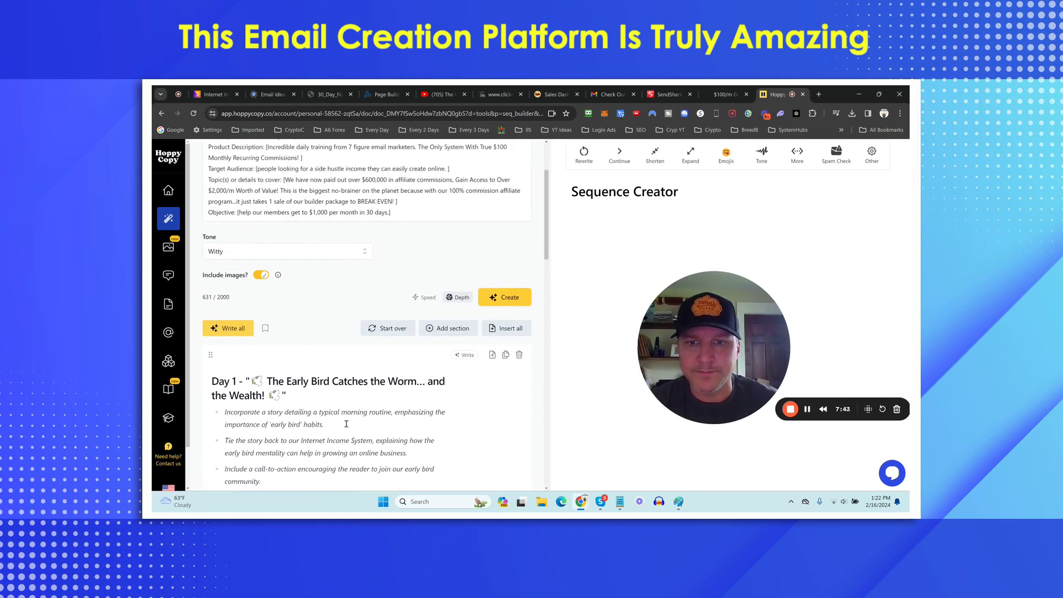
scroll(344, 434, up, 2)
scroll(277, 360, down, 3)
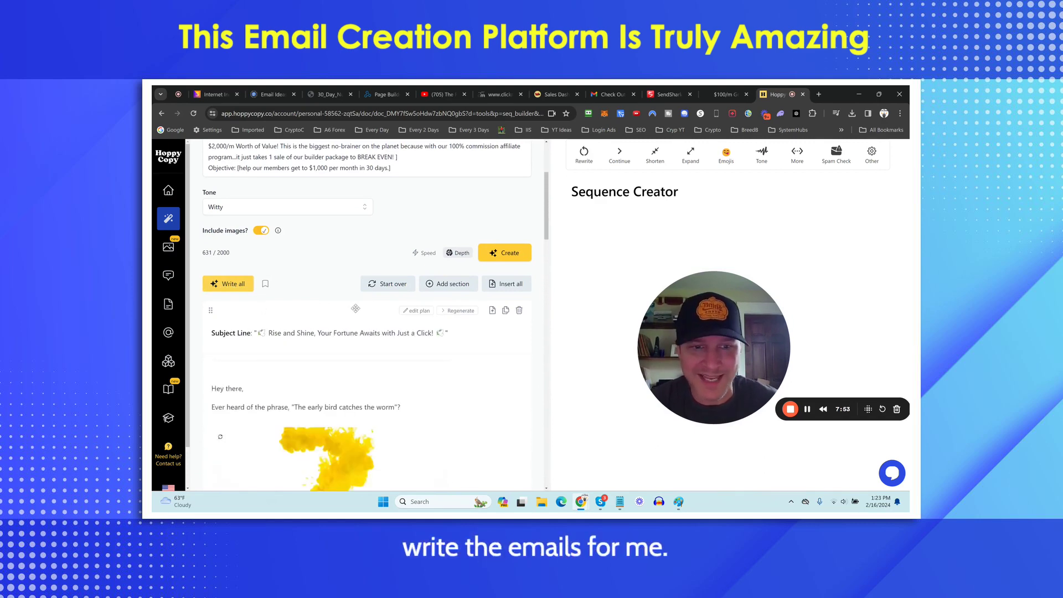
- Read the first written email of the Seinfeld sequence from subject line to sign-off, including its images, and the opening of the second email
scroll(387, 316, down, 1)
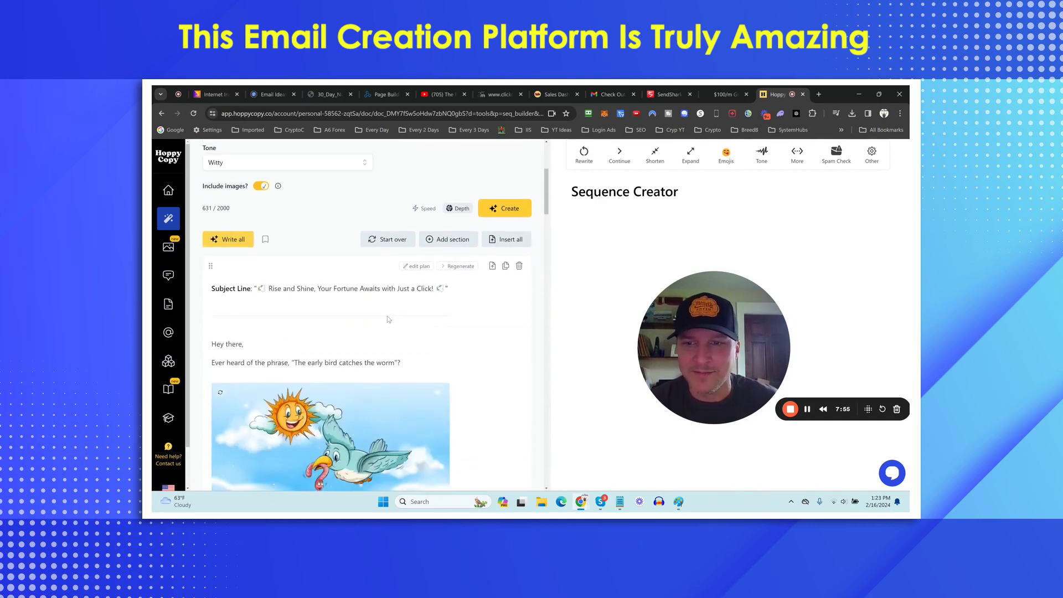
scroll(388, 319, down, 5)
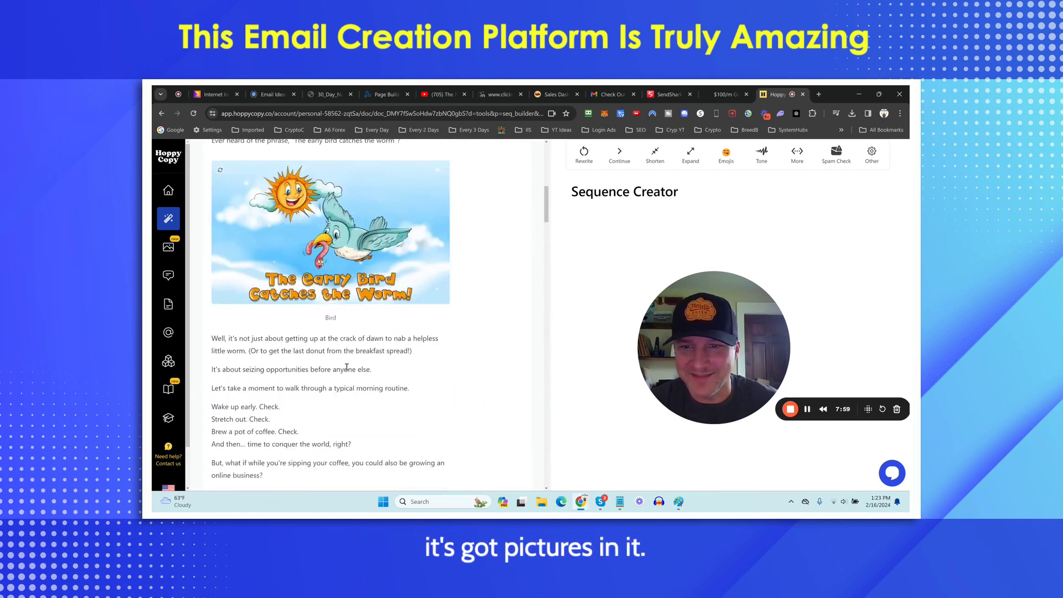
scroll(349, 367, up, 3)
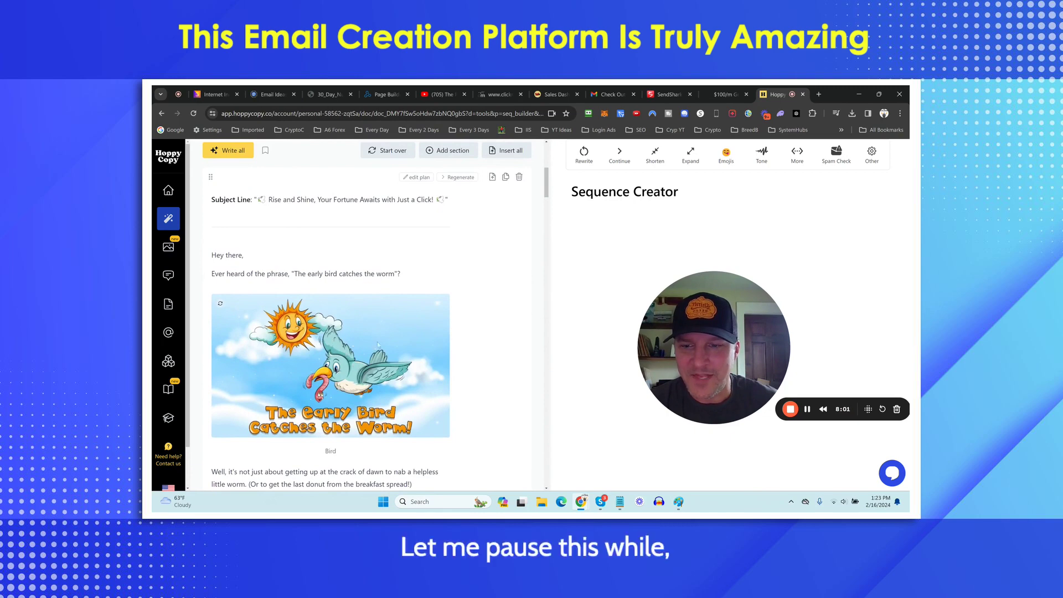
scroll(450, 351, down, 1)
scroll(450, 351, down, 3)
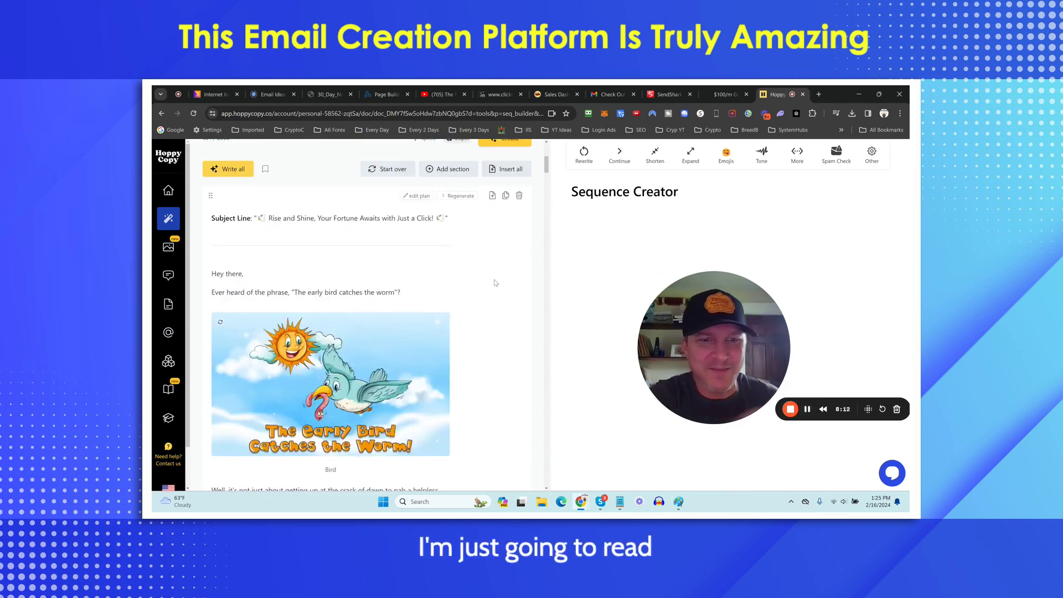
scroll(360, 277, up, 1)
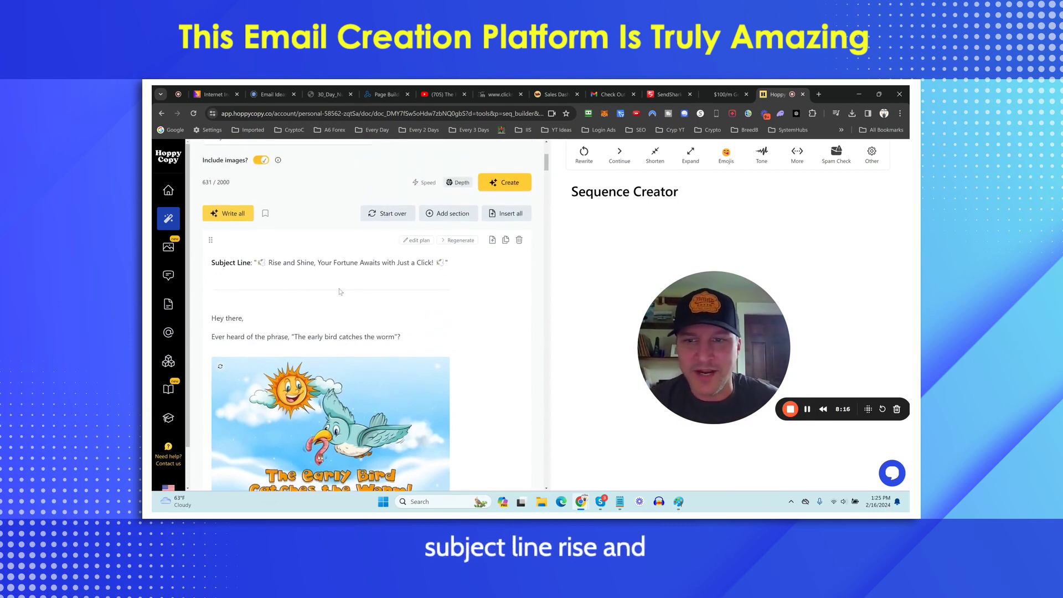
scroll(407, 314, down, 1)
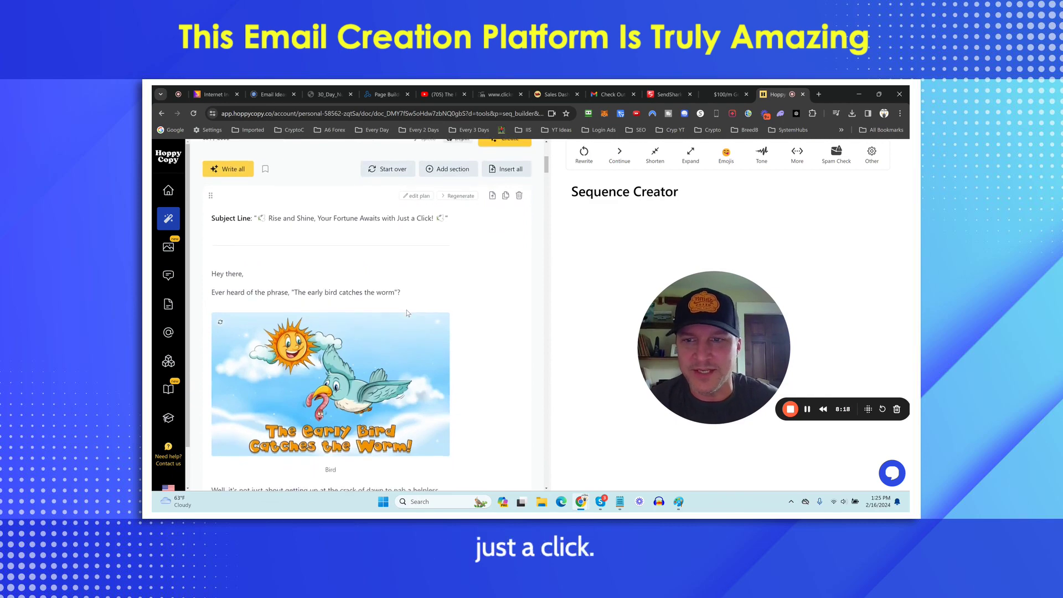
scroll(407, 313, down, 1)
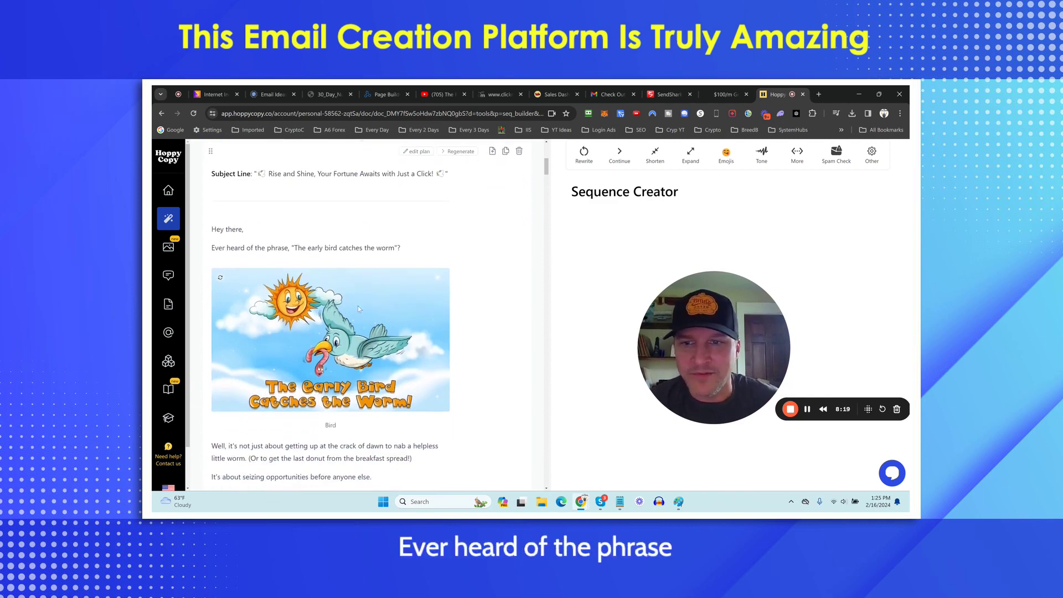
scroll(394, 324, down, 2)
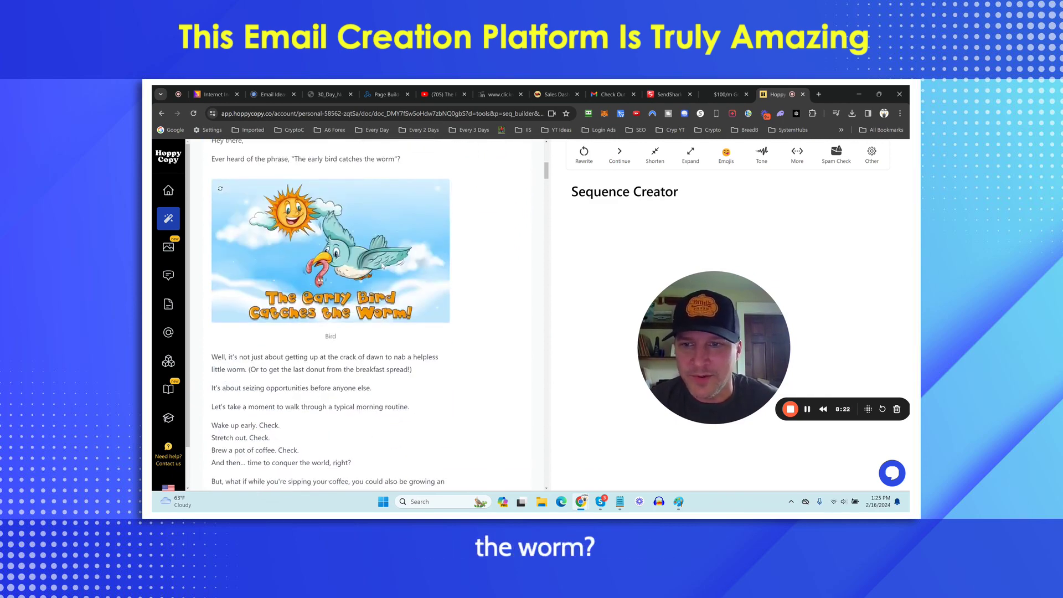
scroll(385, 266, down, 2)
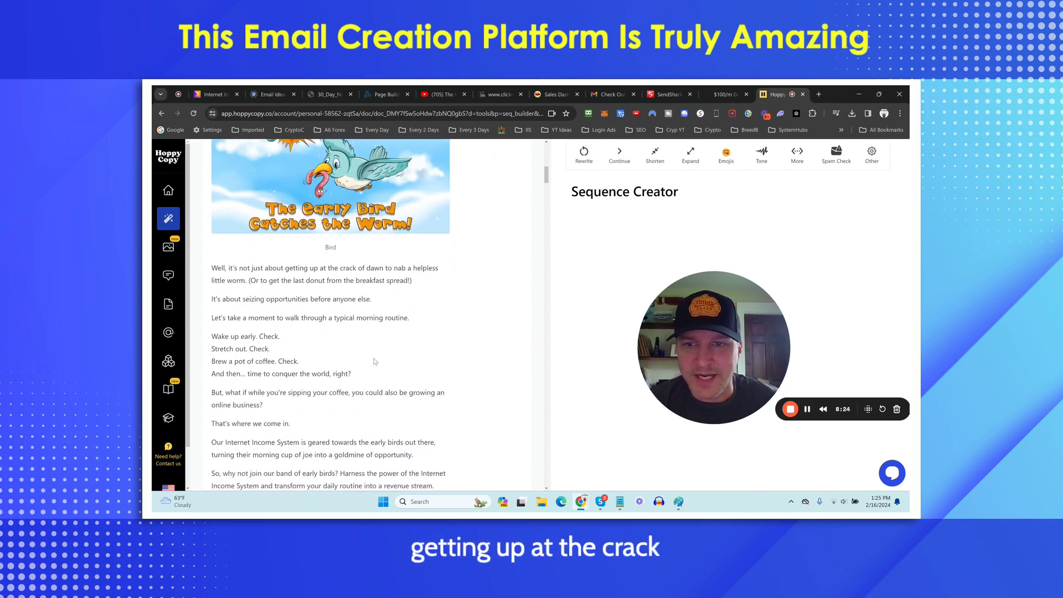
scroll(375, 362, down, 1)
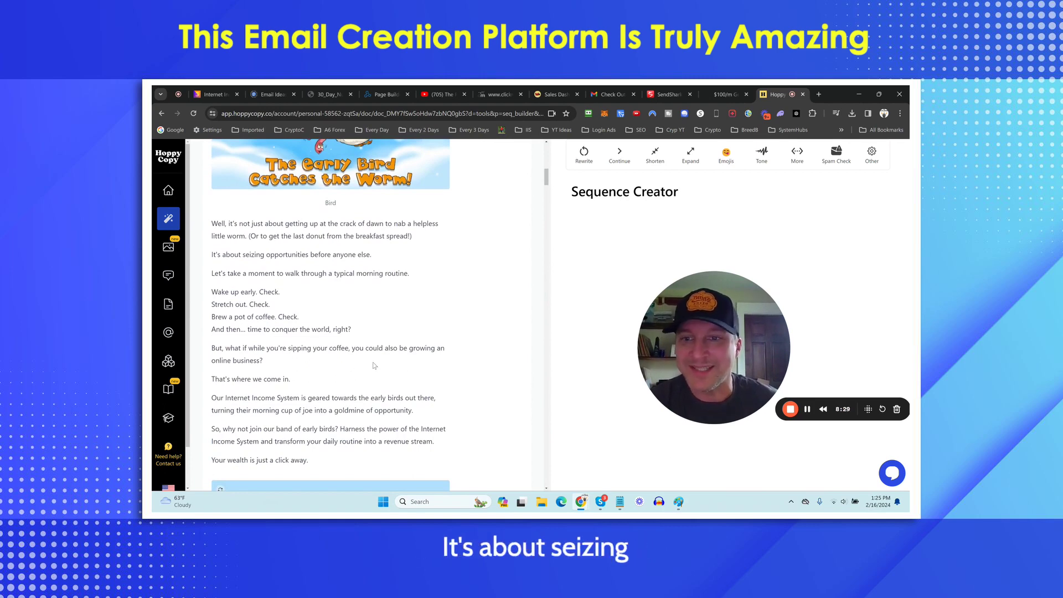
scroll(371, 363, down, 1)
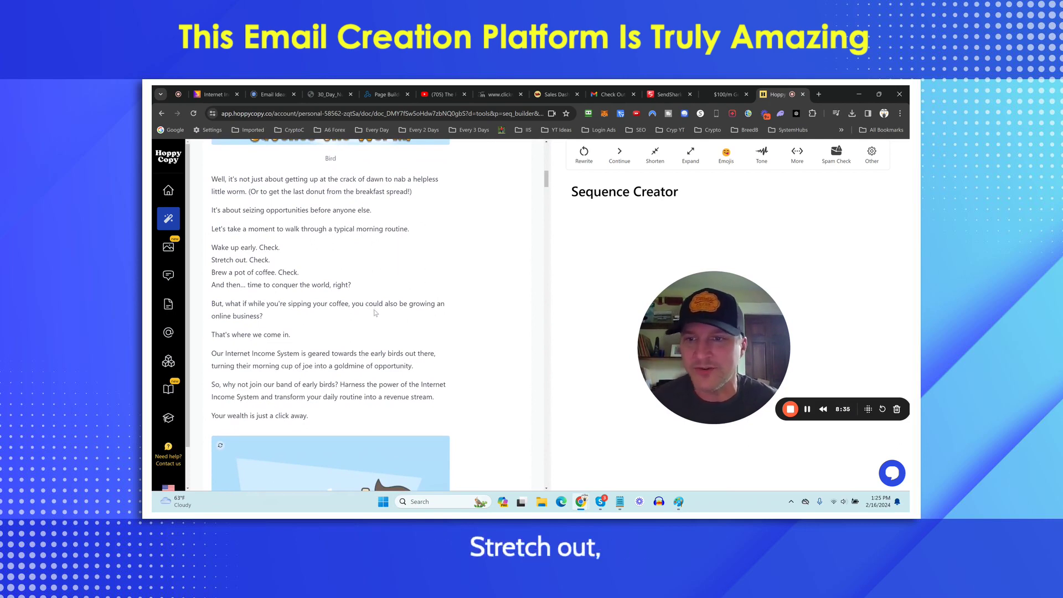
scroll(375, 311, down, 1)
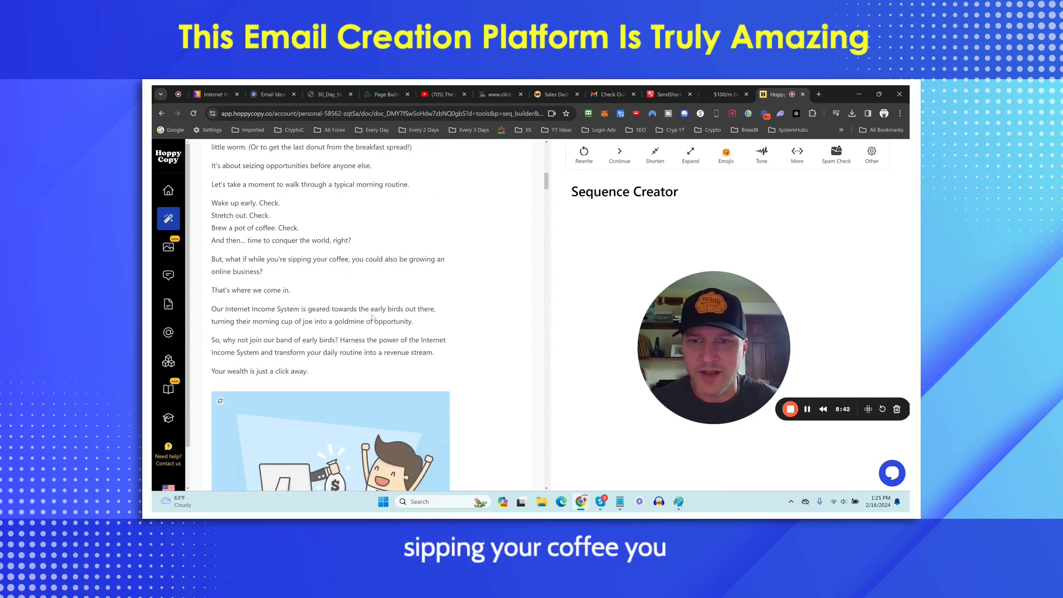
scroll(371, 313, down, 1)
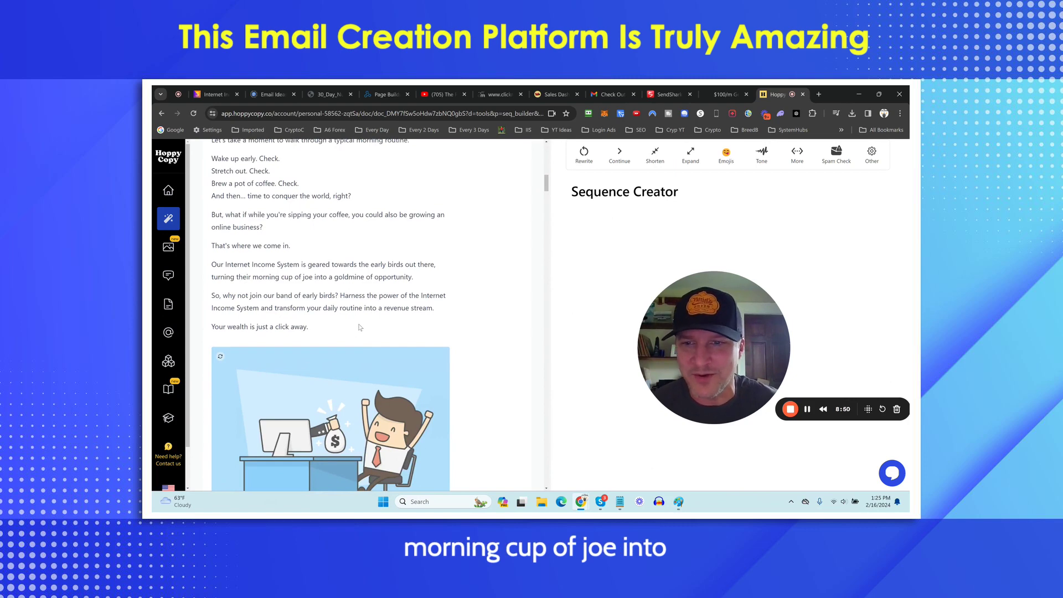
scroll(357, 327, down, 1)
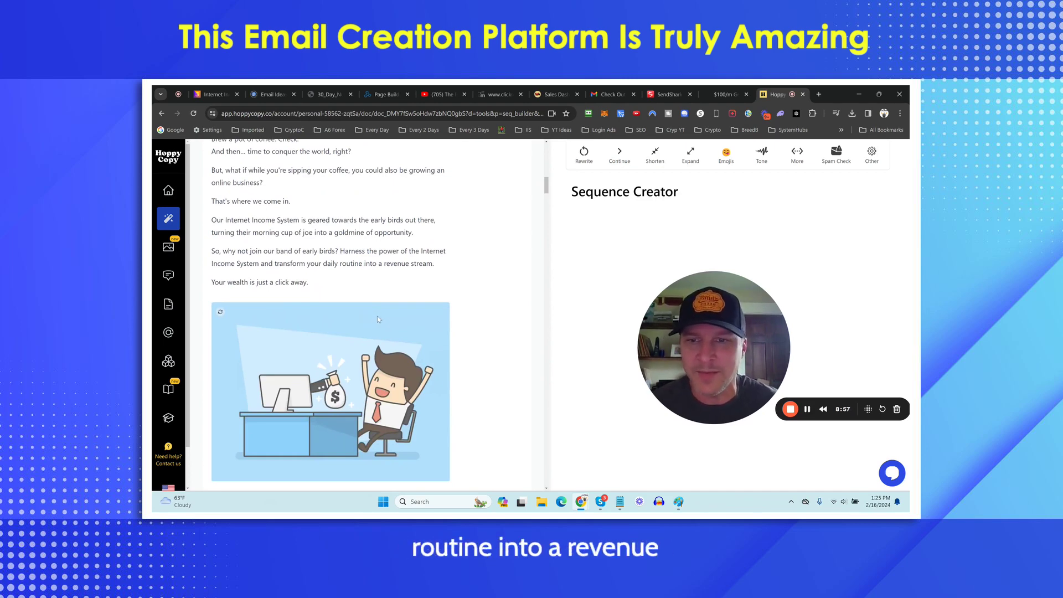
scroll(377, 317, down, 1)
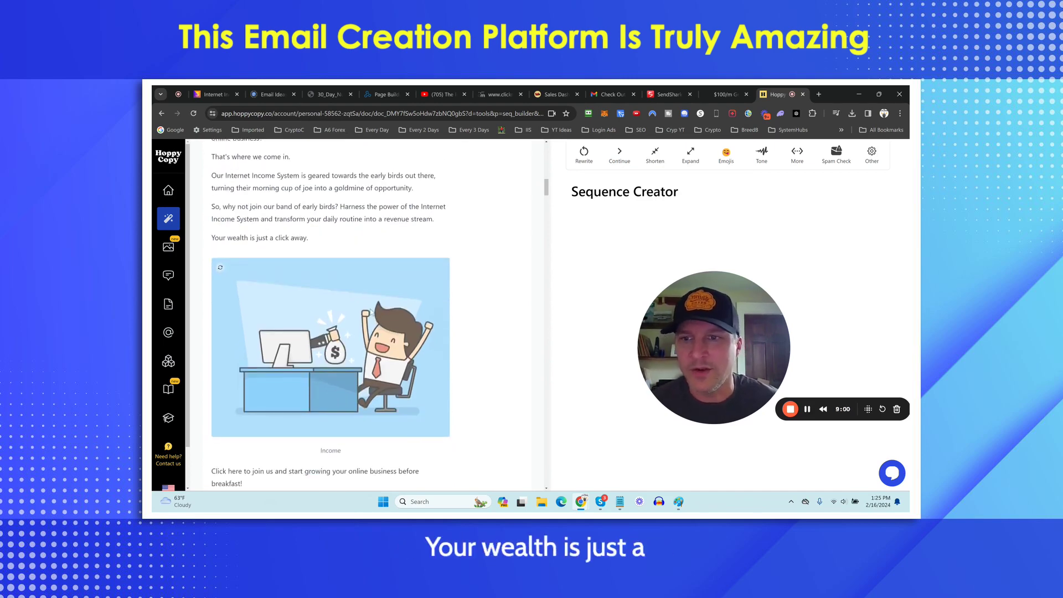
scroll(311, 326, down, 4)
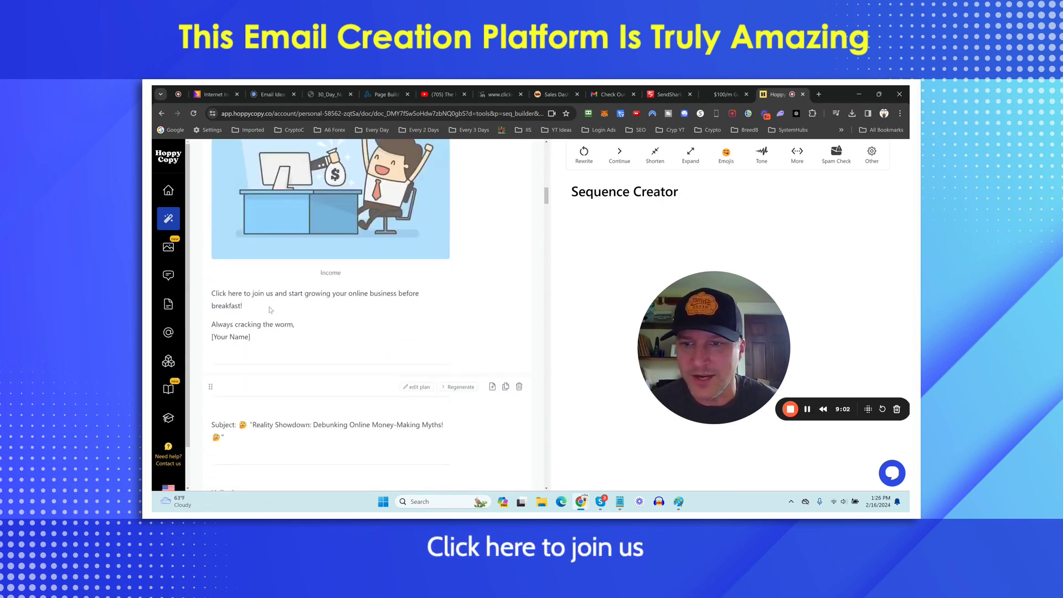
scroll(329, 315, down, 1)
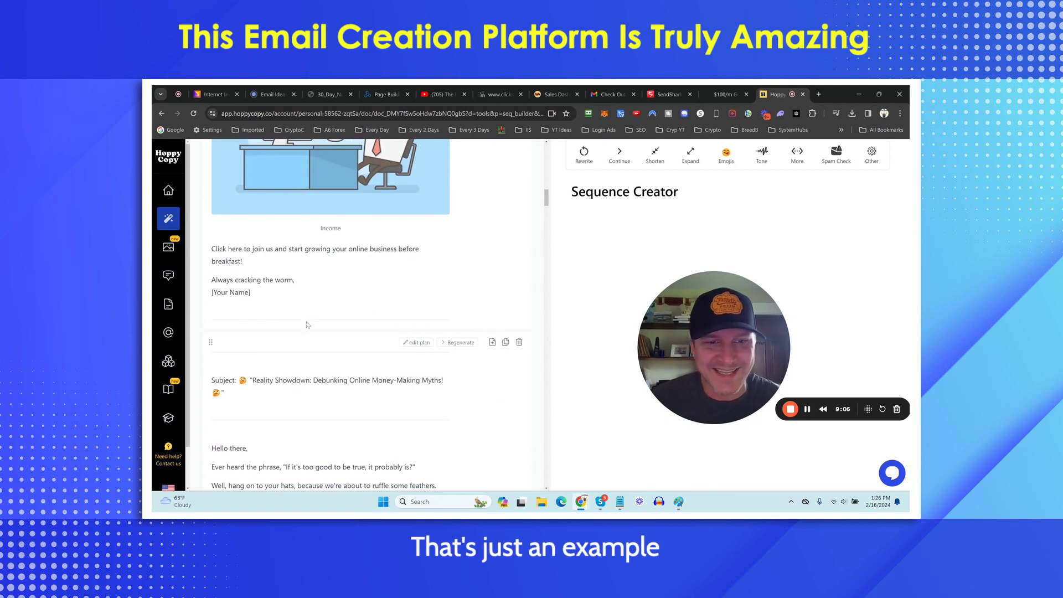
scroll(308, 326, down, 2)
scroll(480, 194, down, 1)
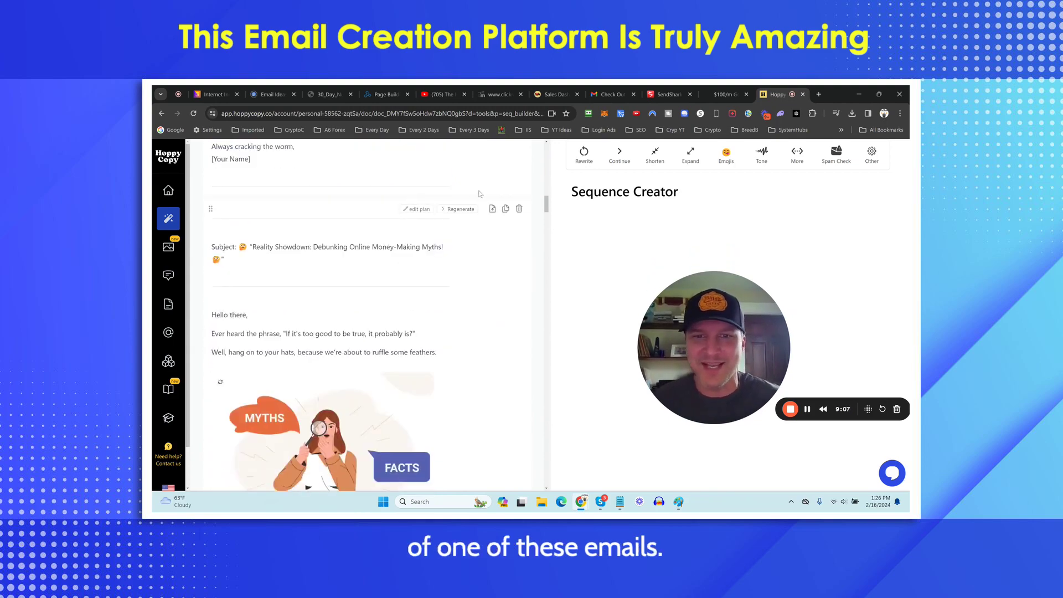
- Return to the sequence settings, look through the available sequence types and set the sequence type to Welcome Subscribers
drag(546, 204, 548, 146)
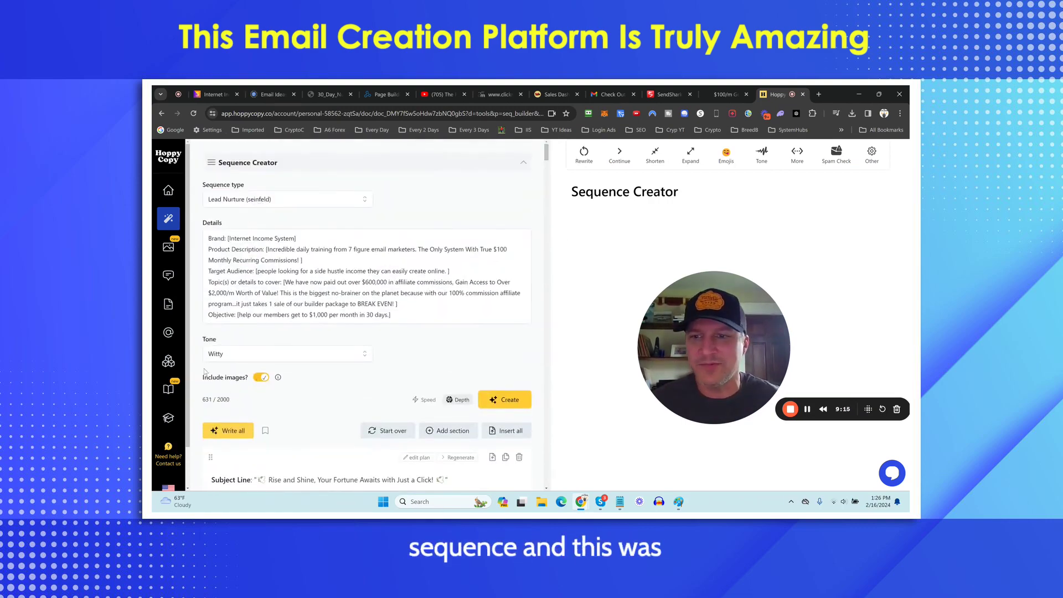
click(261, 200)
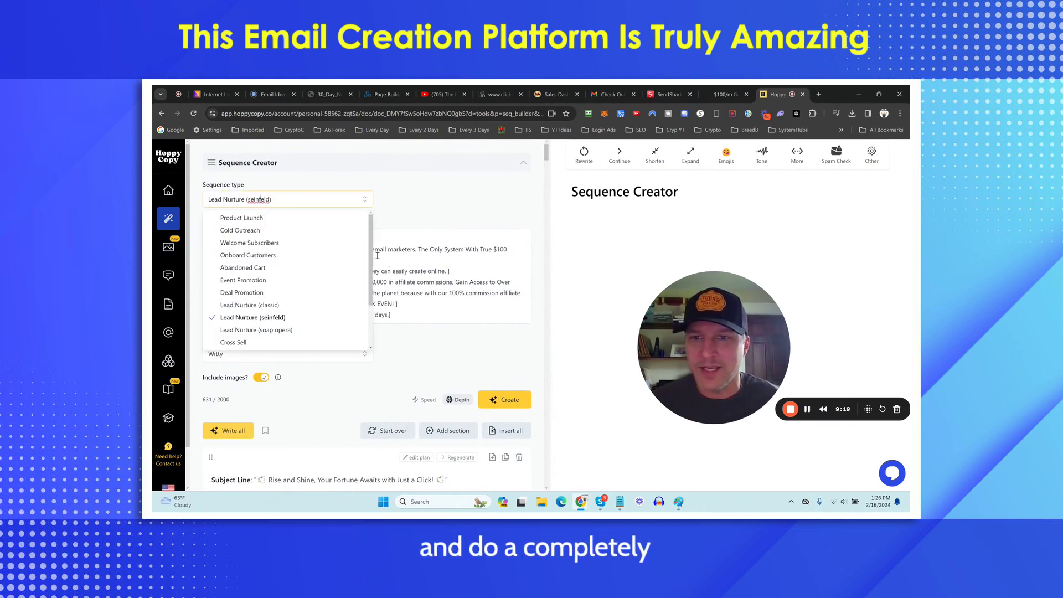
drag(371, 248, 366, 293)
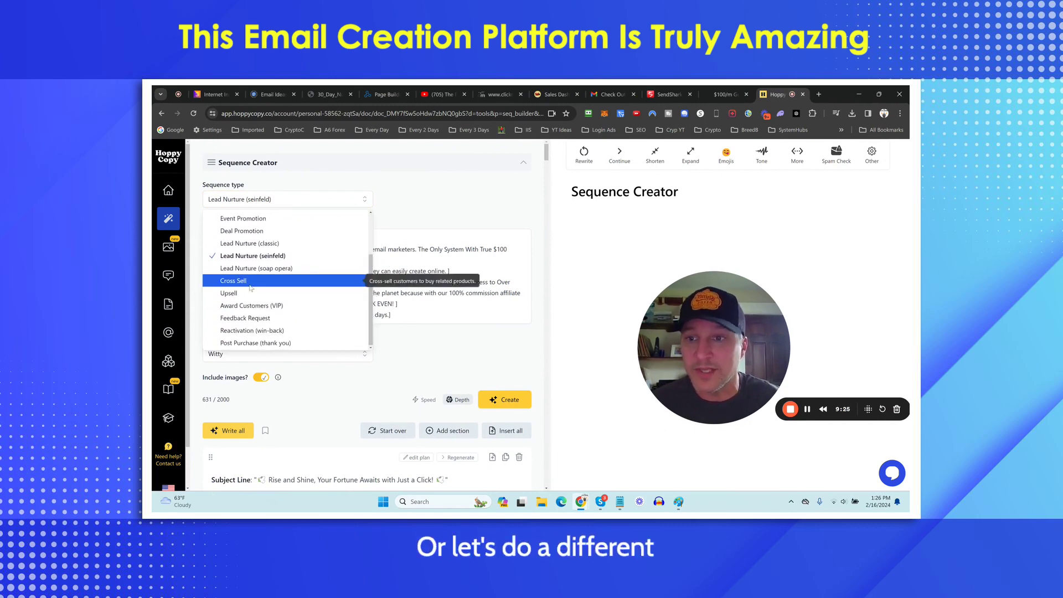
scroll(246, 285, up, 1)
scroll(293, 299, up, 1)
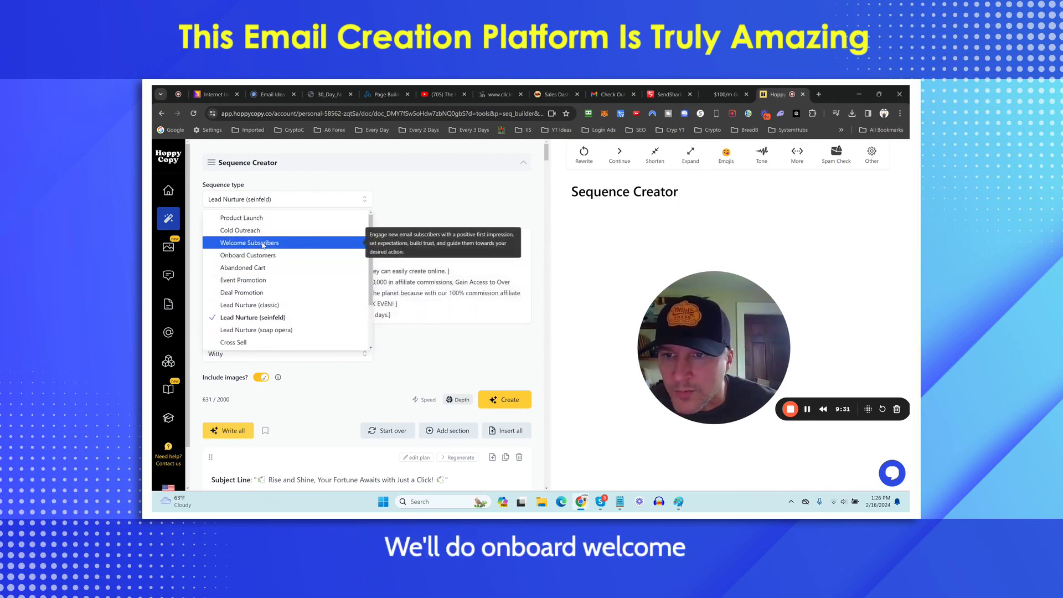
click(349, 246)
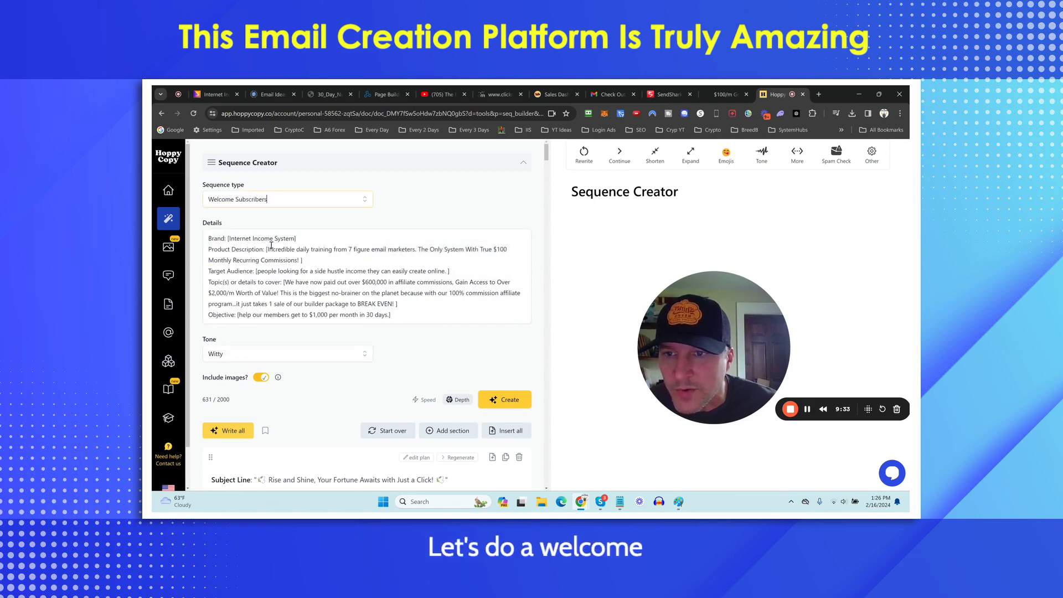
- Set the tone to Persuasive and create the email outlines with these settings
click(227, 359)
click(263, 311)
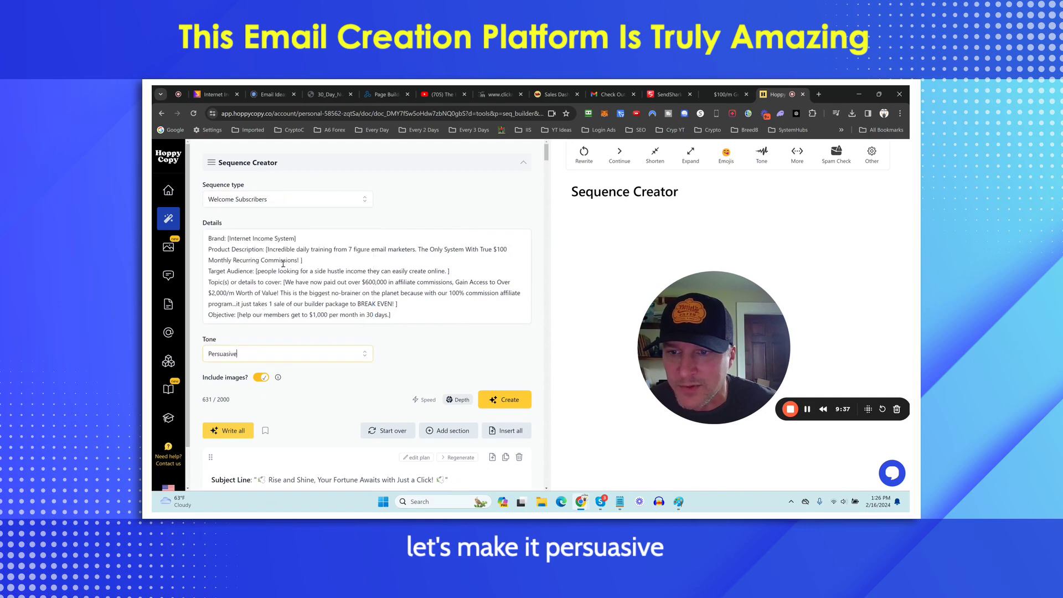
click(507, 409)
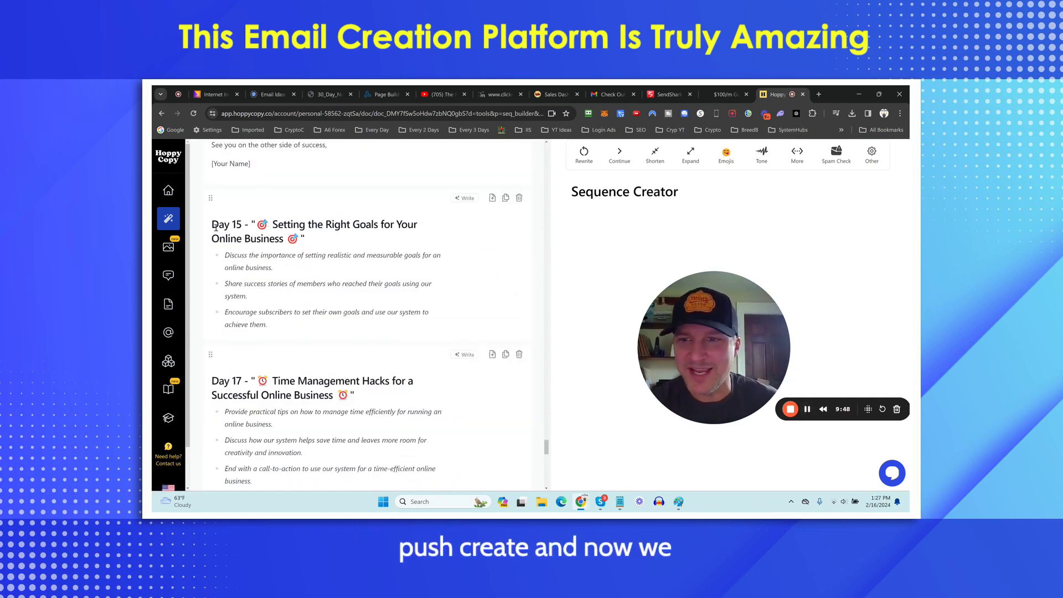
- Review the newly generated email outlines from Day 15 onward to the Day 25 and Day 27 entries
scroll(278, 237, down, 5)
scroll(336, 314, up, 4)
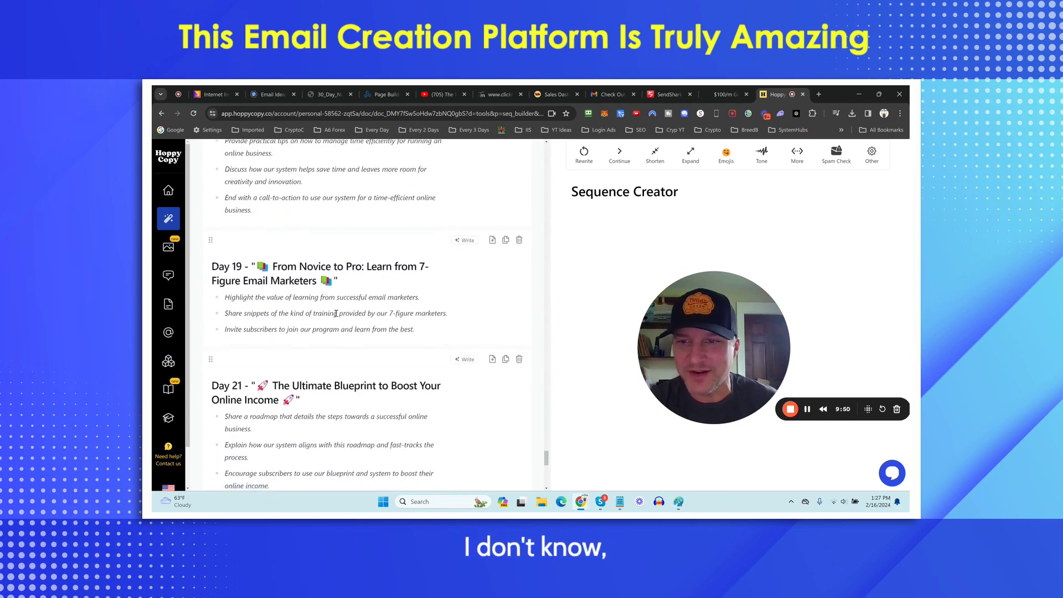
scroll(336, 314, up, 2)
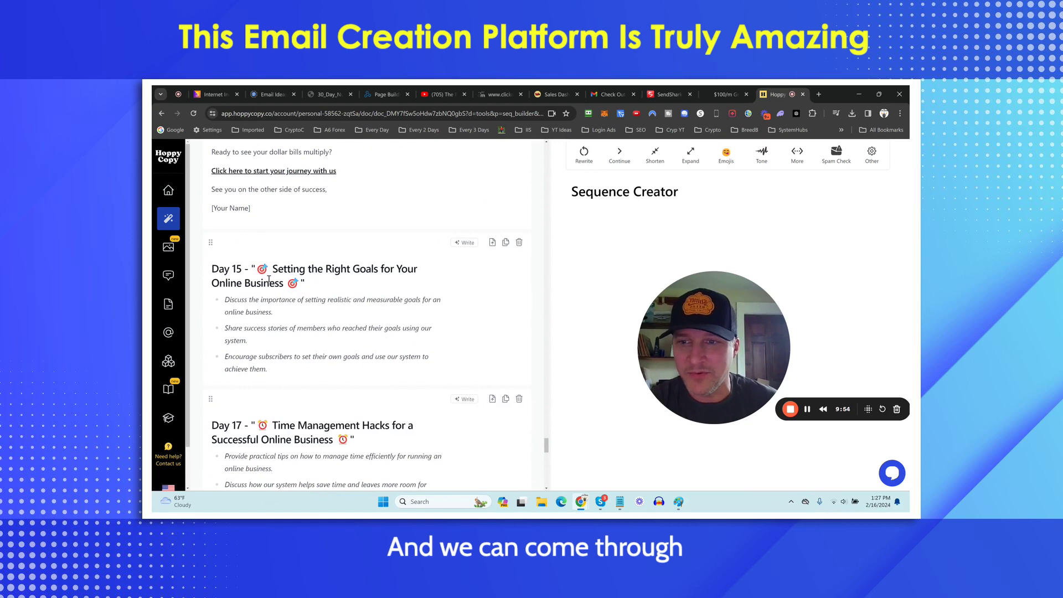
scroll(368, 373, down, 2)
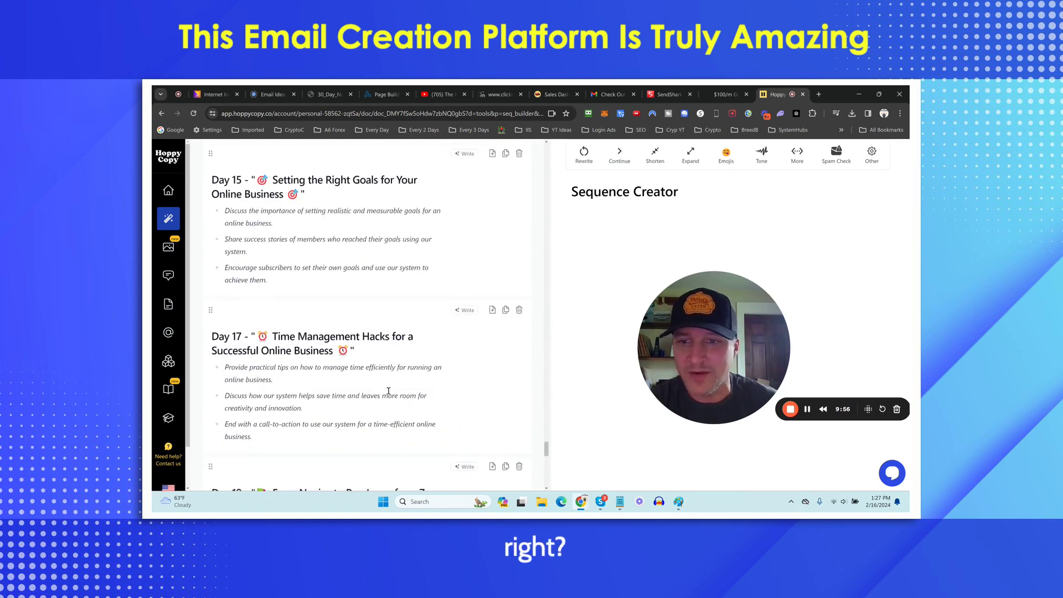
scroll(413, 328, down, 2)
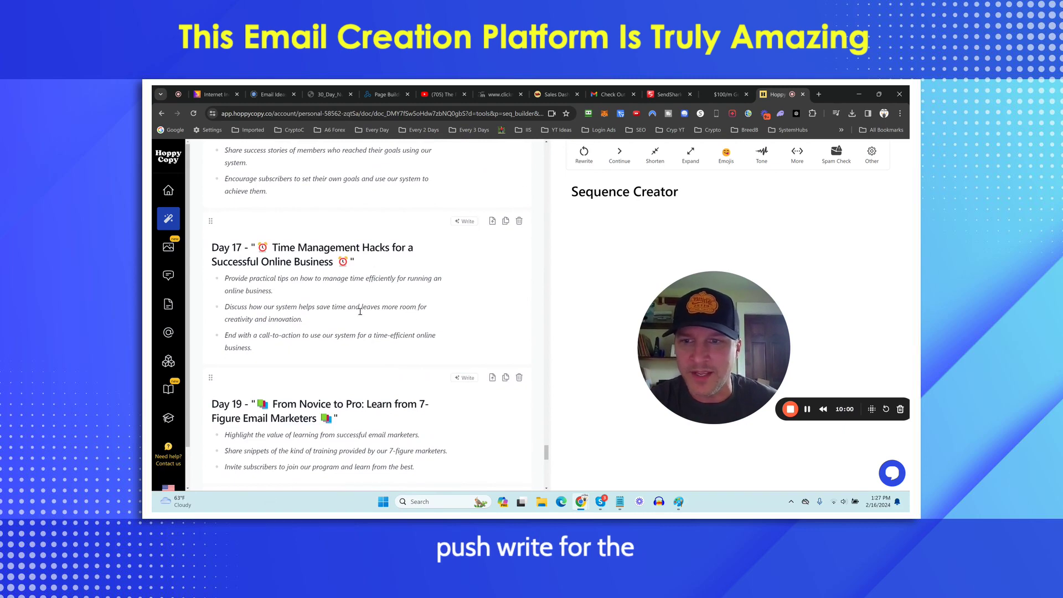
scroll(360, 312, down, 3)
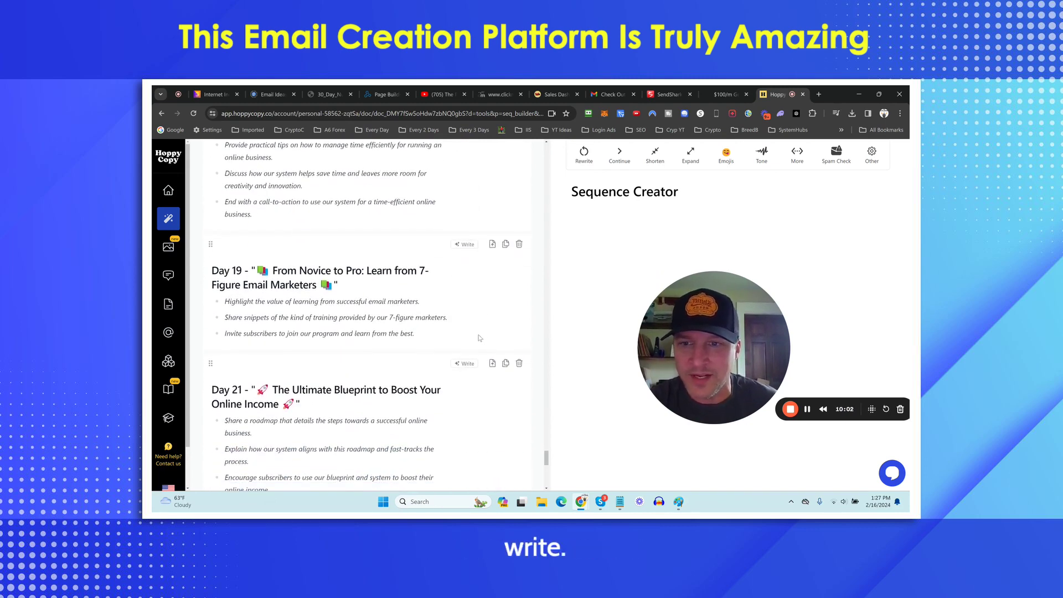
scroll(479, 338, down, 8)
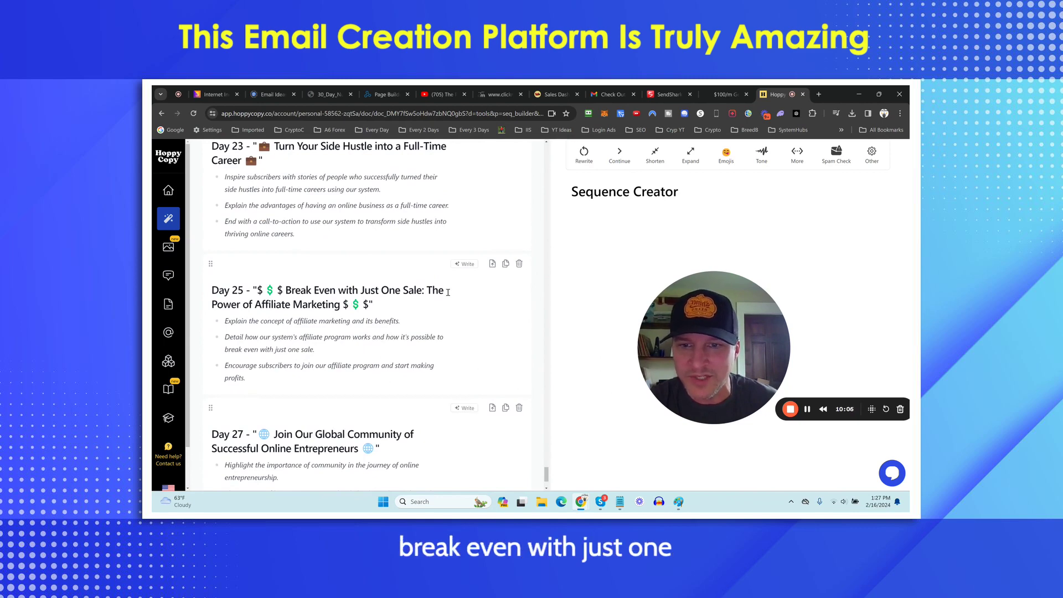
- Write the full Day 25 email from its outline and read the generated subject line, opening and image
click(470, 265)
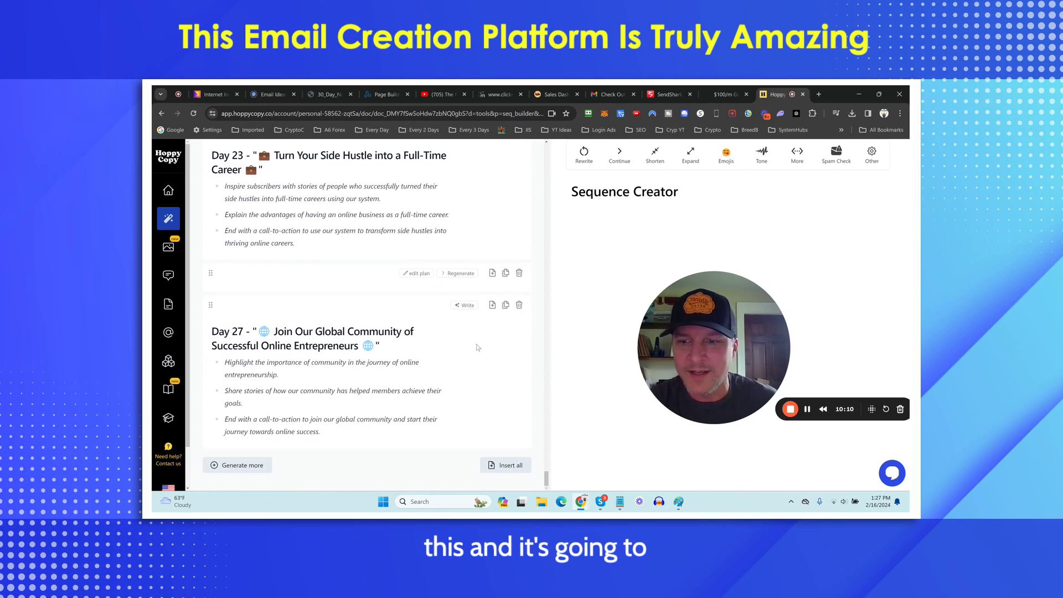
scroll(476, 344, up, 3)
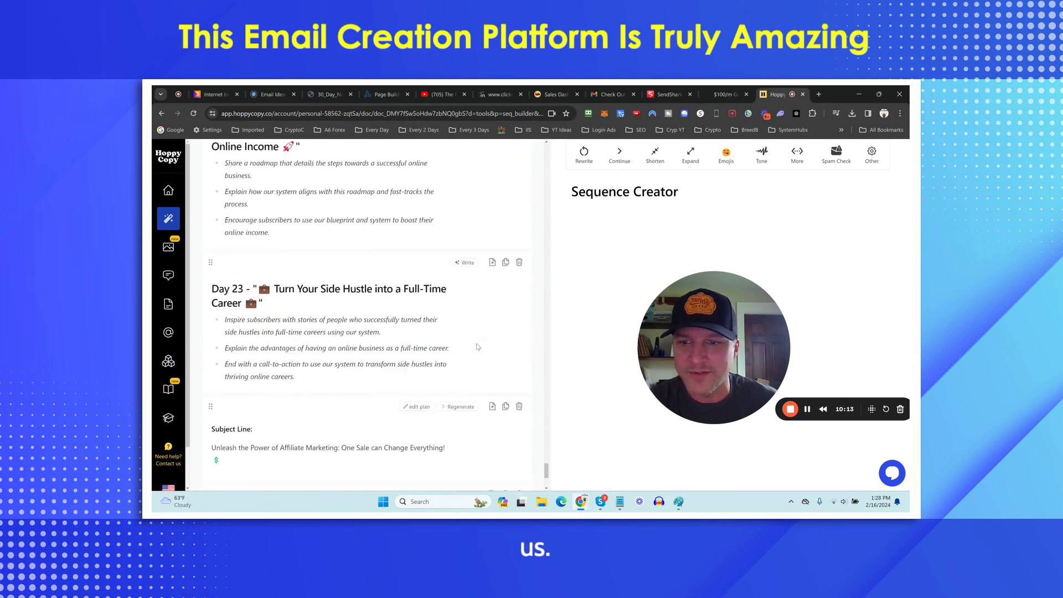
scroll(476, 344, down, 3)
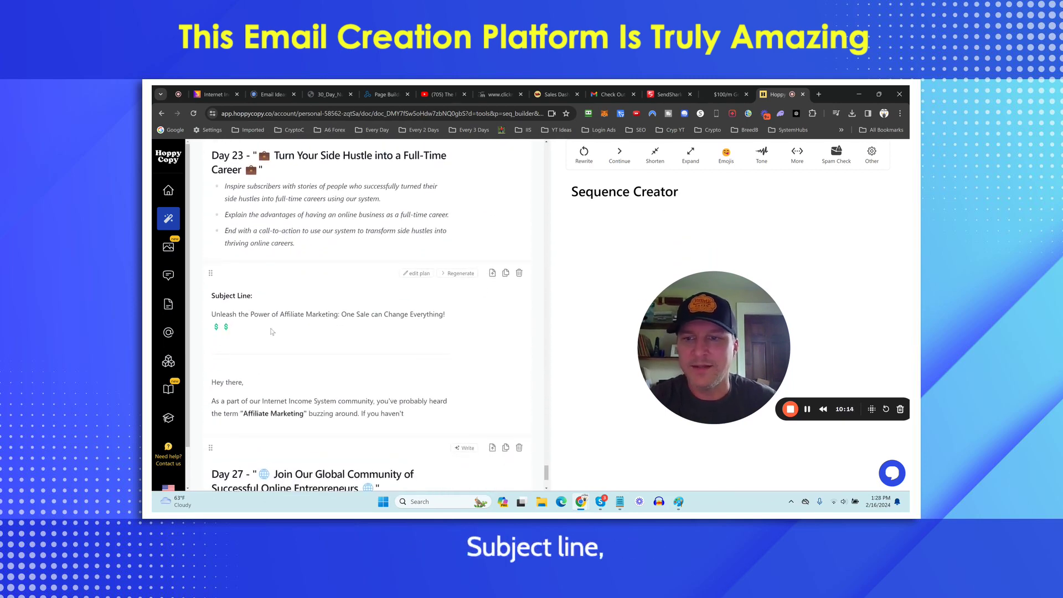
scroll(442, 336, down, 1)
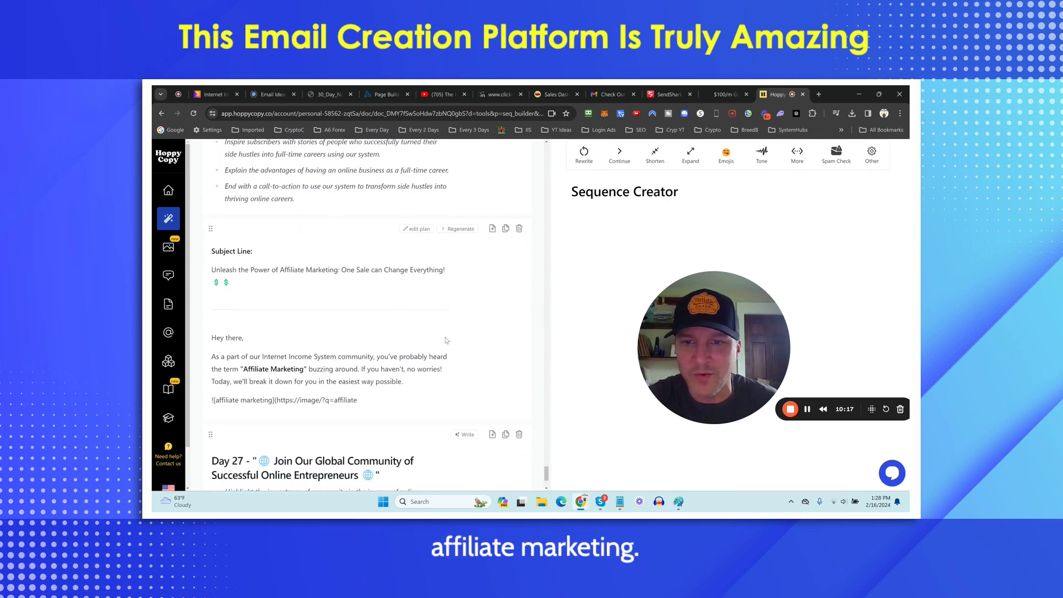
scroll(448, 337, down, 3)
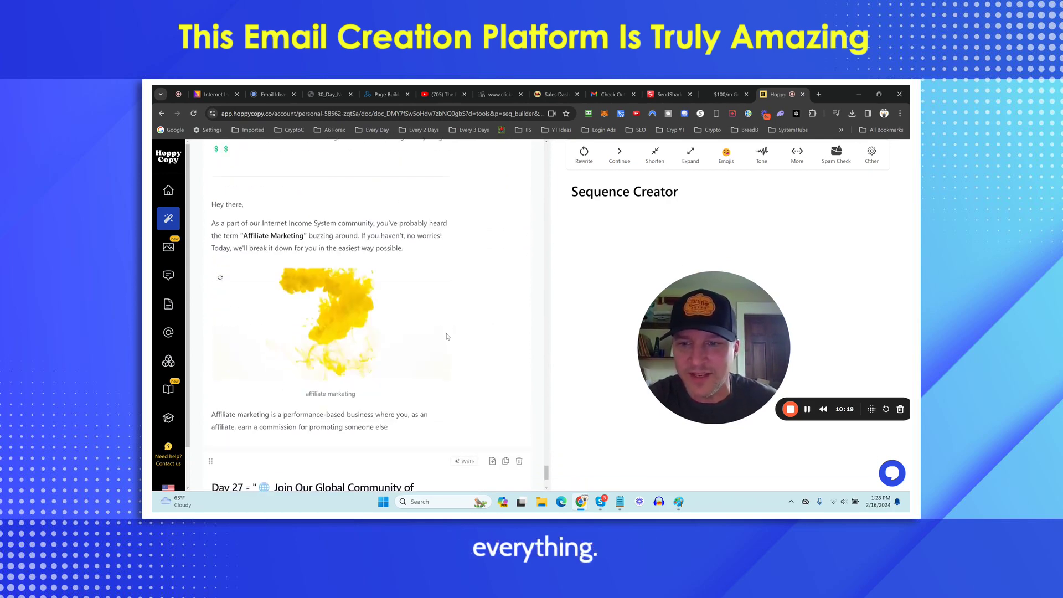
scroll(448, 336, up, 2)
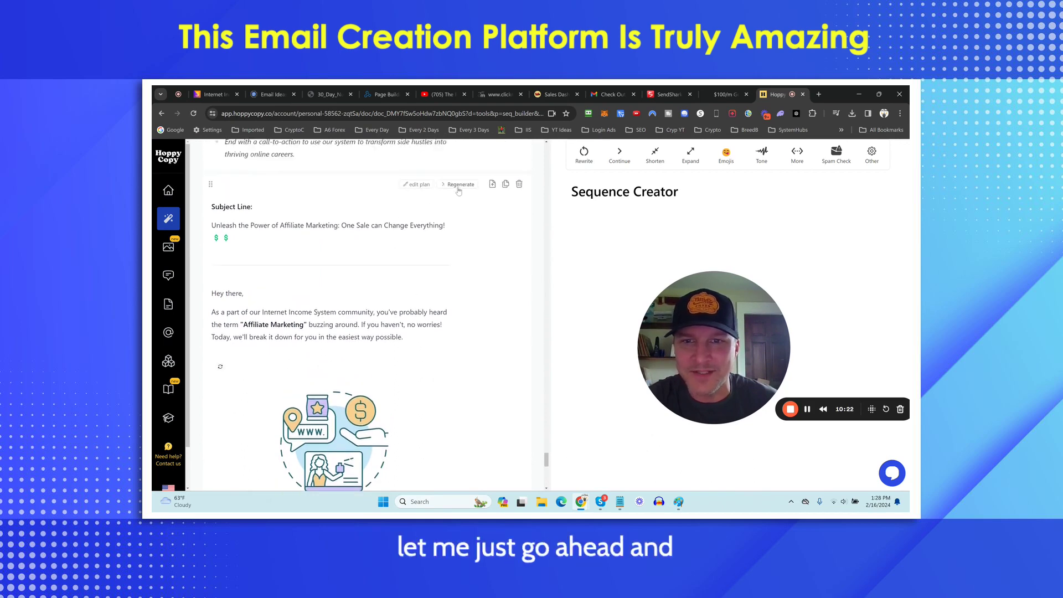
- Insert the written Day 25 email into the document and copy its body from the greeting onward
scroll(478, 233, up, 1)
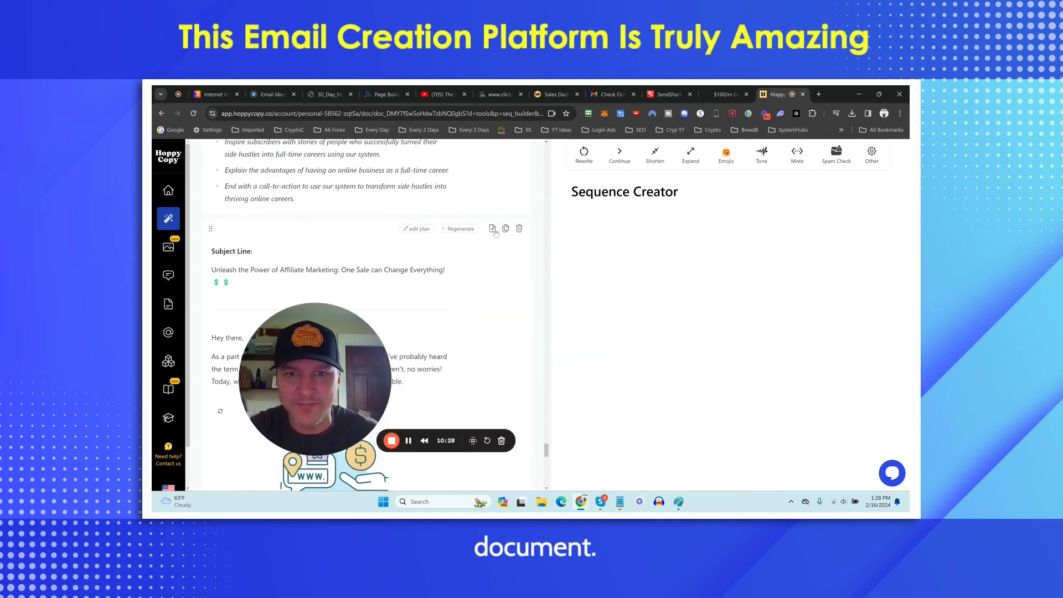
scroll(458, 312, down, 1)
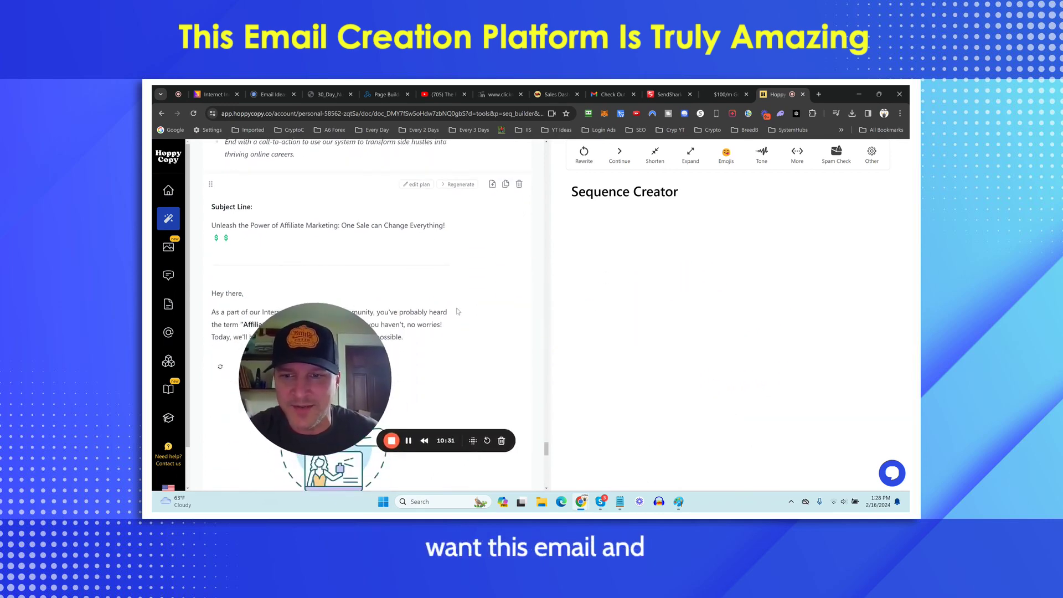
scroll(458, 312, up, 1)
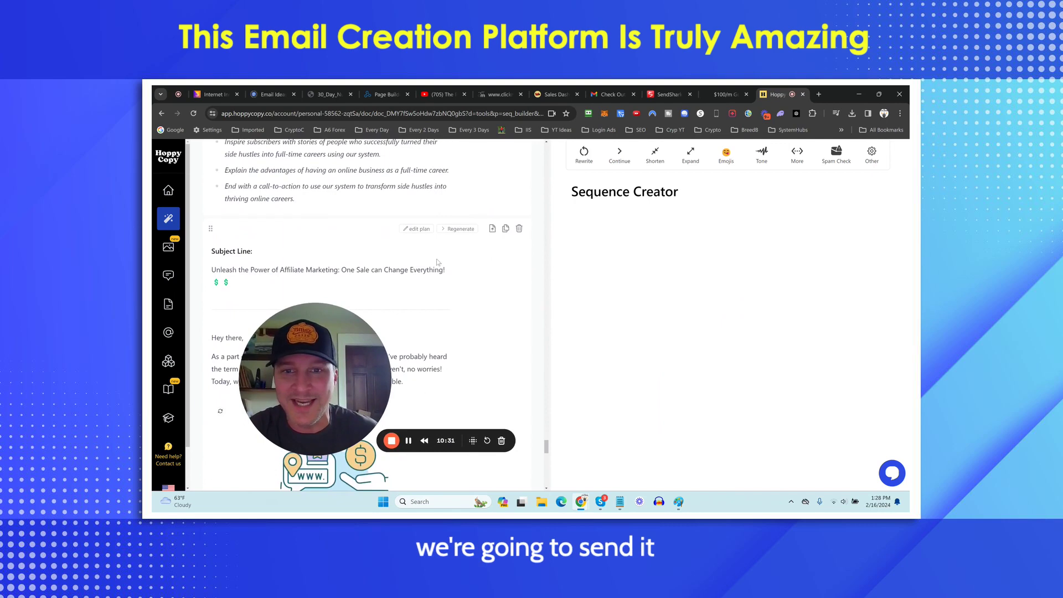
click(493, 229)
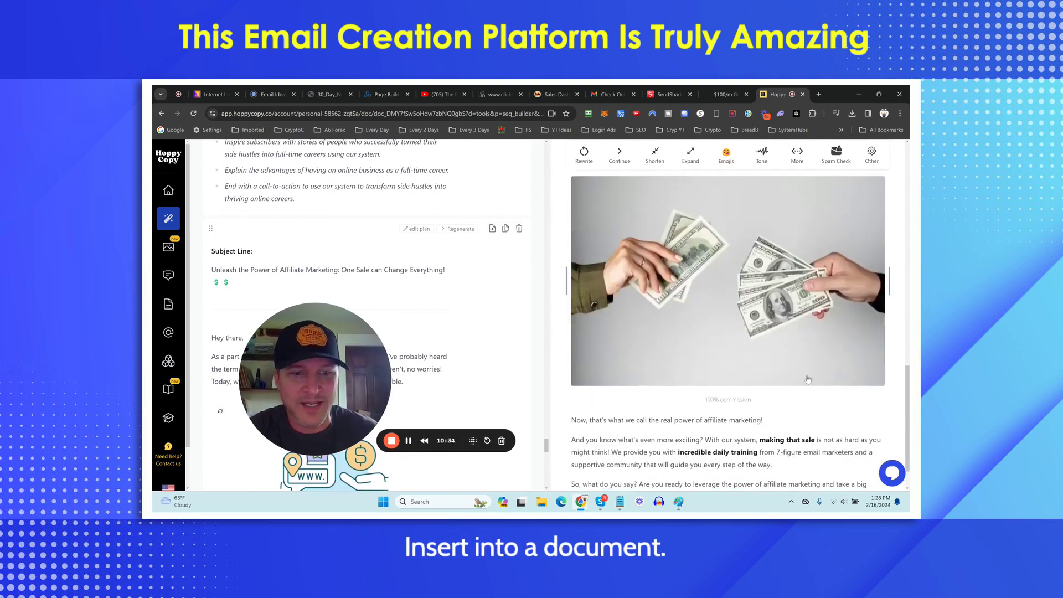
scroll(814, 371, down, 1)
scroll(728, 326, up, 10)
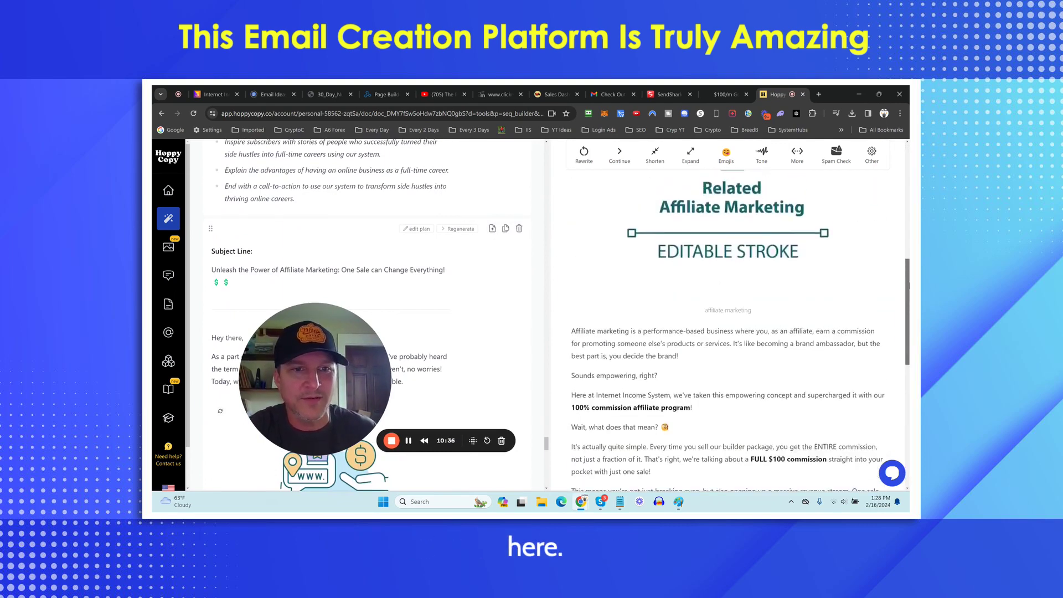
scroll(737, 326, up, 2)
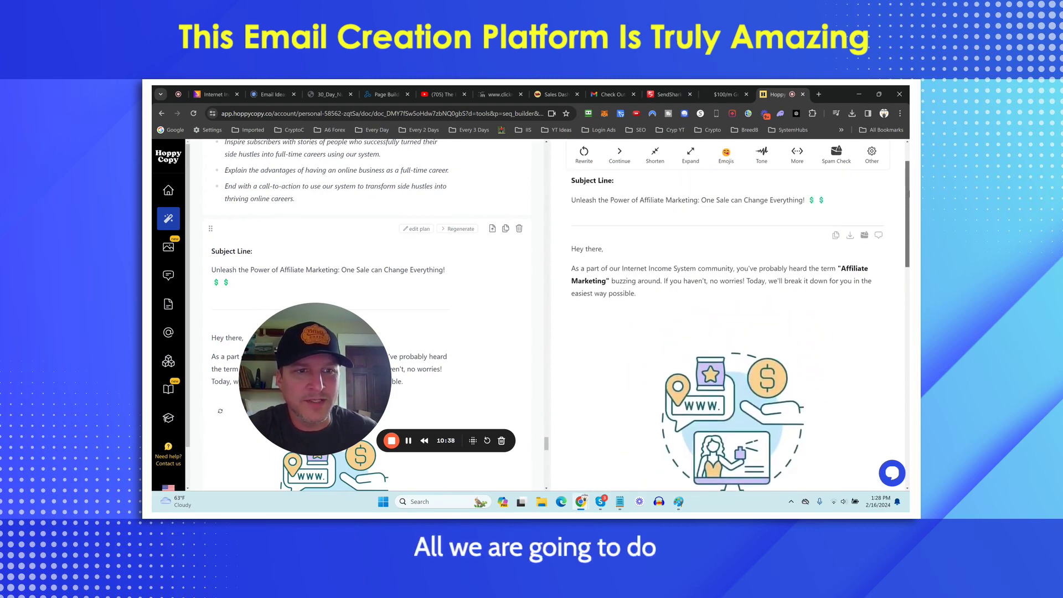
click(837, 236)
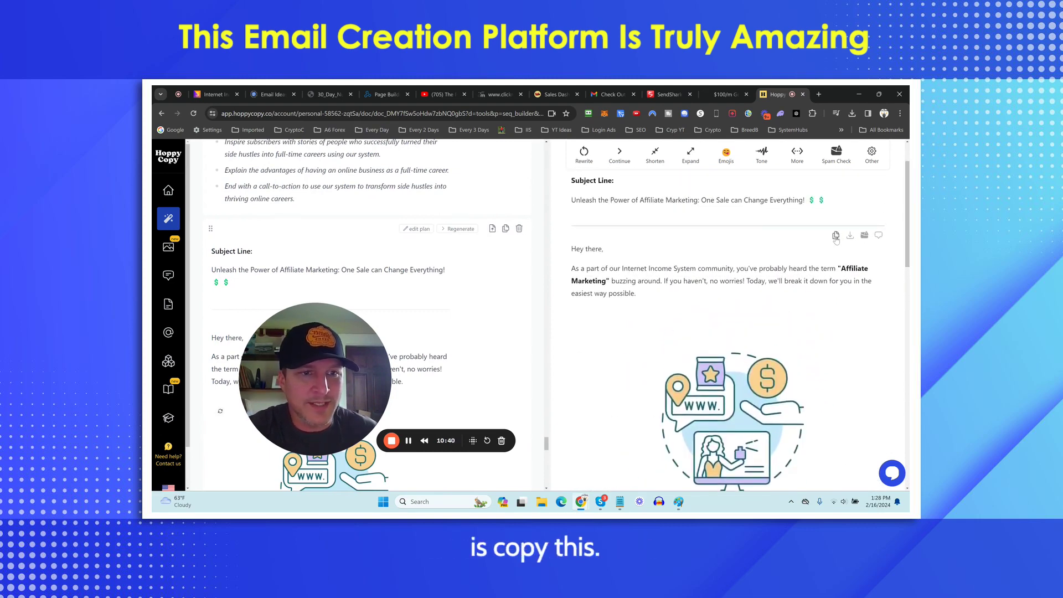
- Switch to SendShark, look over the follow-up messages of the New Email Sequence campaign and start a new follow-up message
click(669, 94)
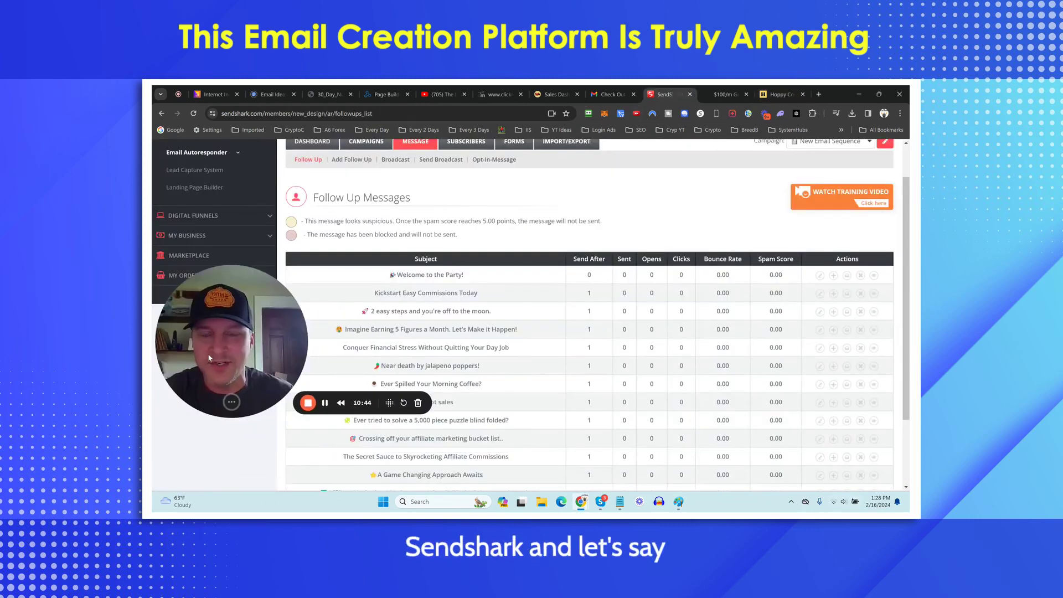
scroll(330, 223, up, 1)
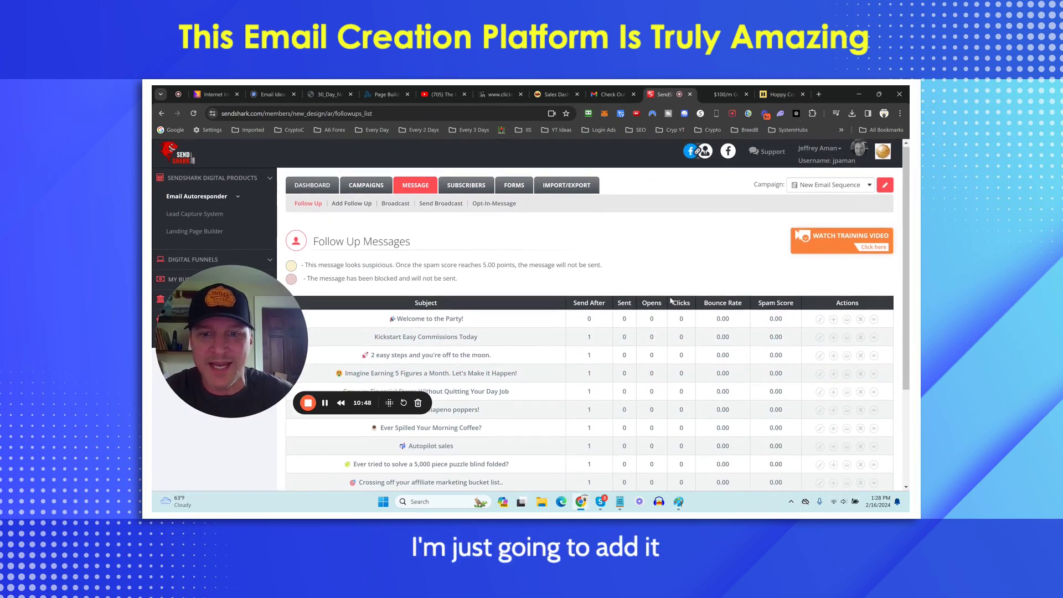
scroll(587, 332, down, 3)
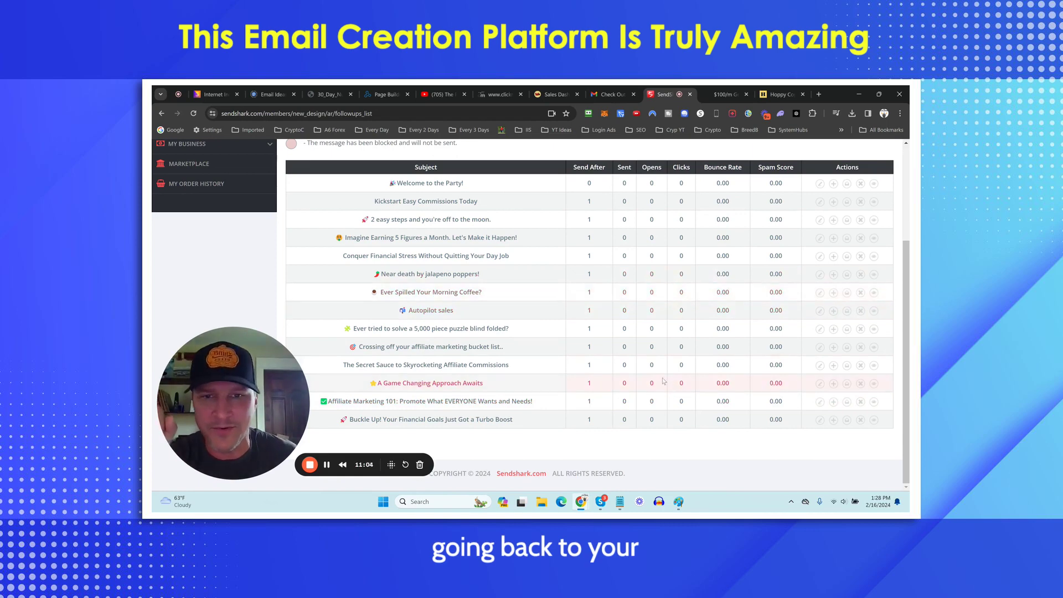
scroll(515, 242, up, 2)
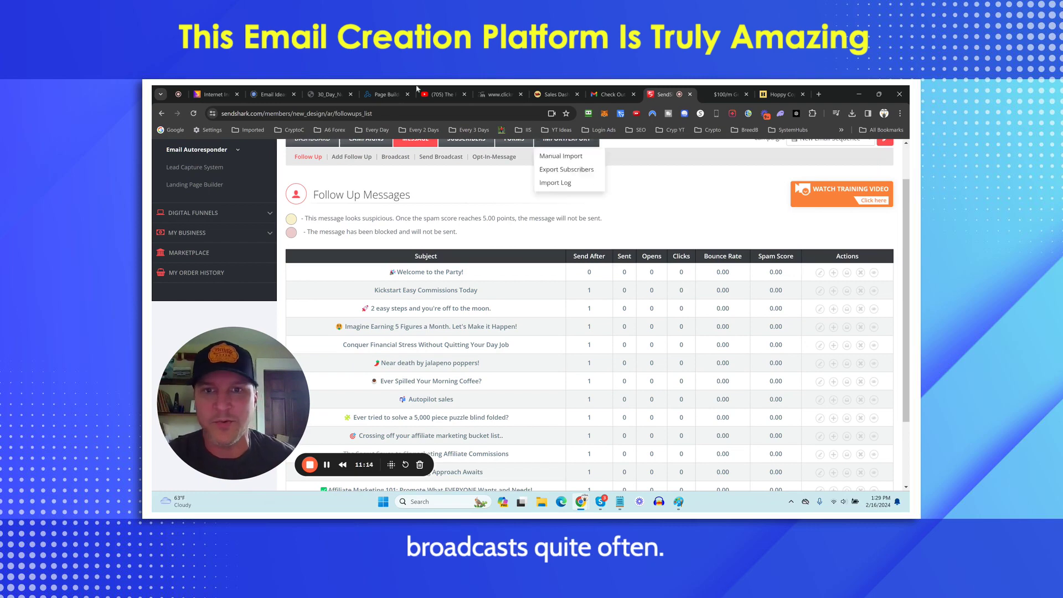
scroll(635, 320, down, 2)
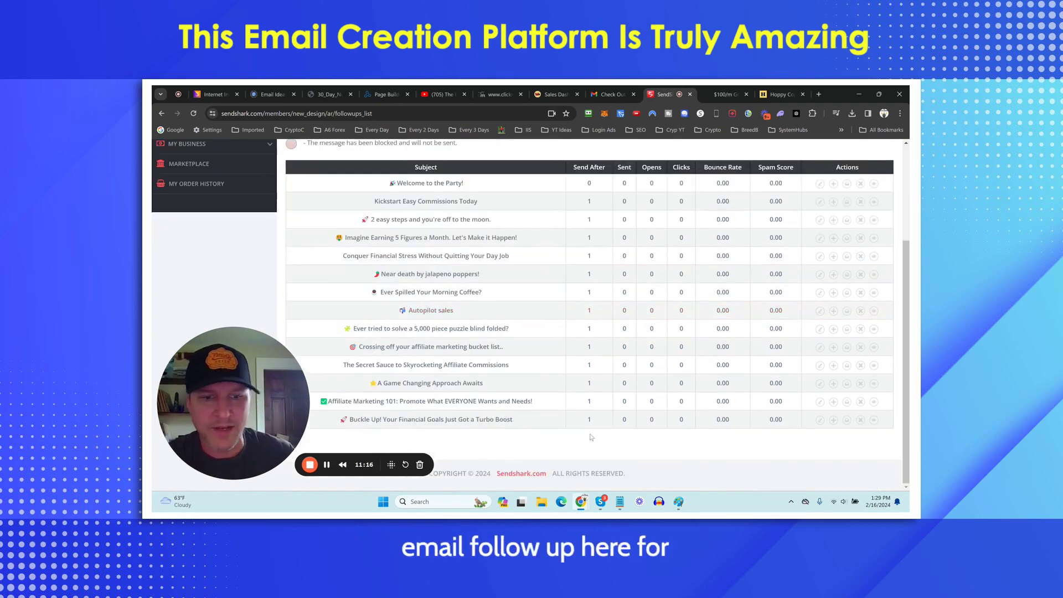
scroll(677, 424, up, 5)
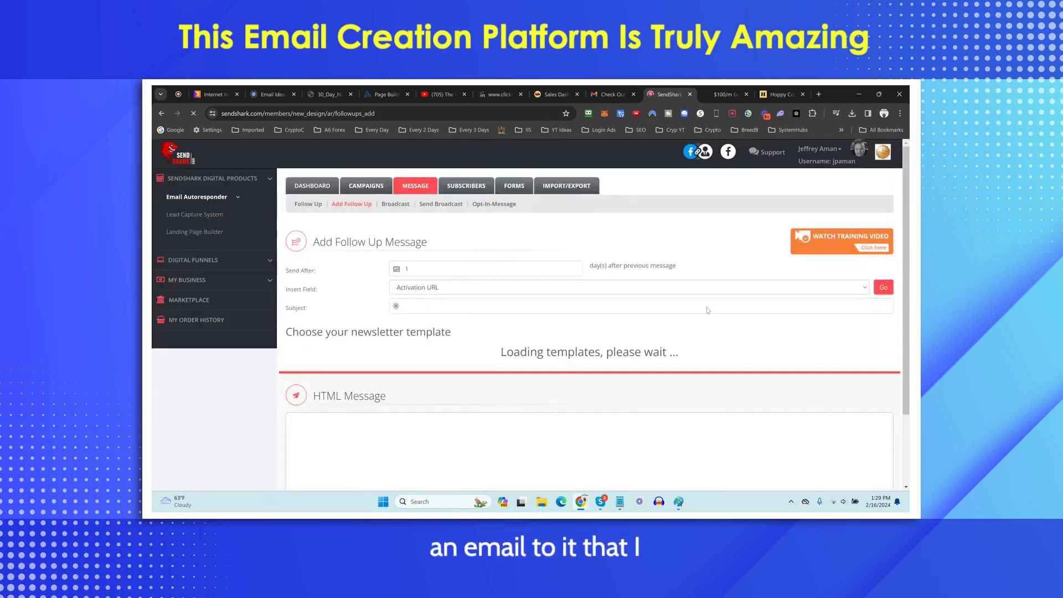
scroll(718, 289, down, 2)
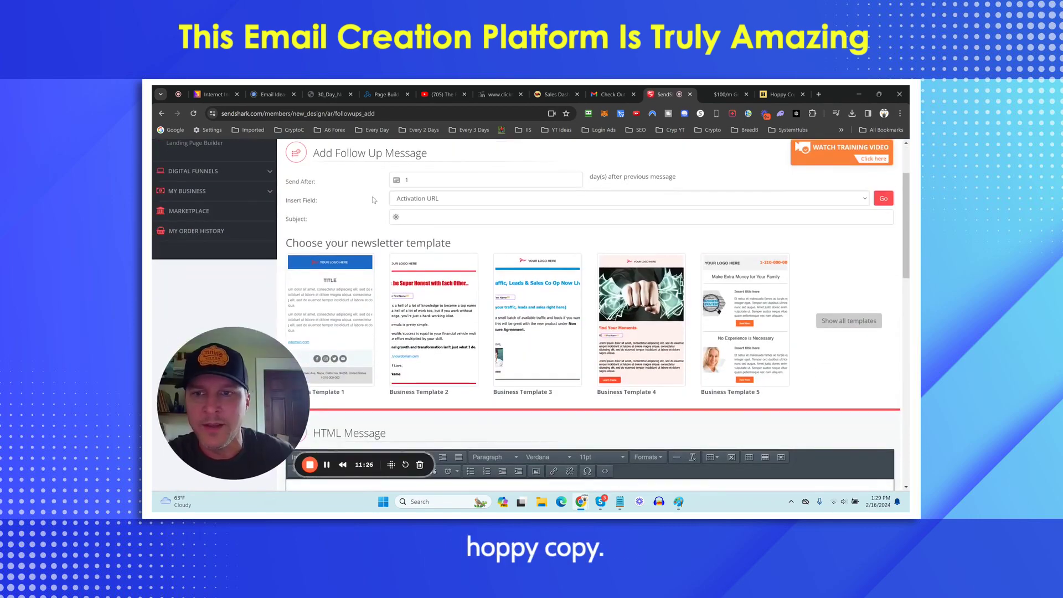
- Copy "Unleash the Power of Affiliate Marketing: One Sale can Change Everything!" with its emojis from Hoppy Copy into the SendShark message's subject
click(730, 95)
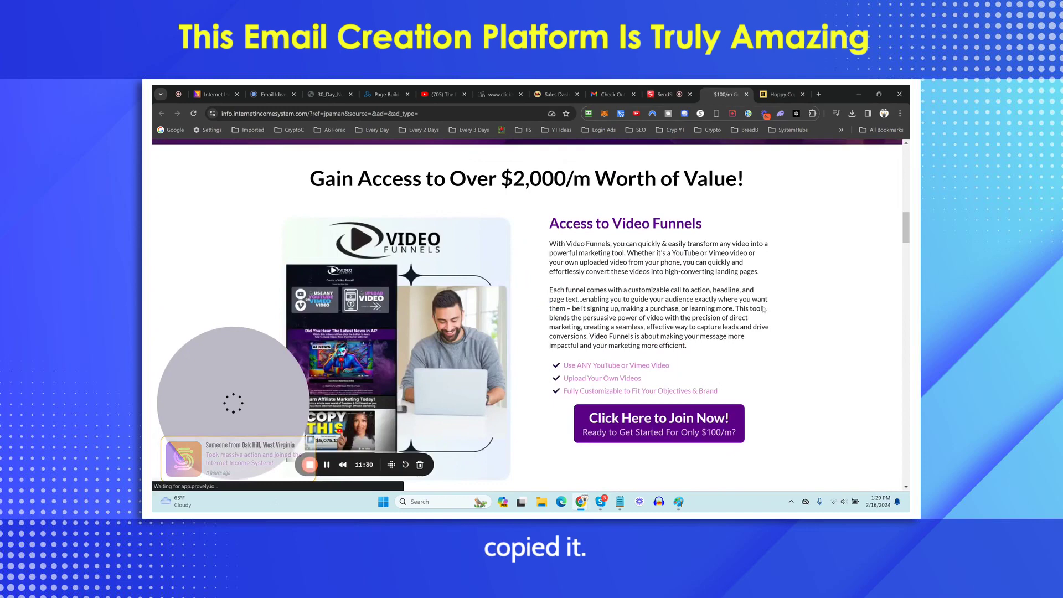
click(777, 95)
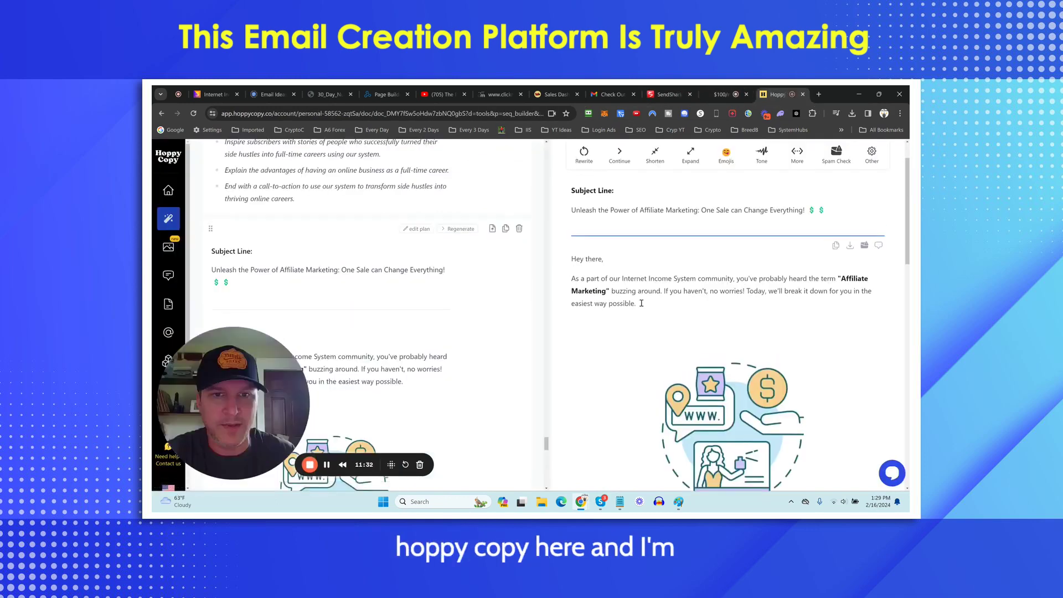
drag(571, 245, 831, 243)
key(ctrl+c)
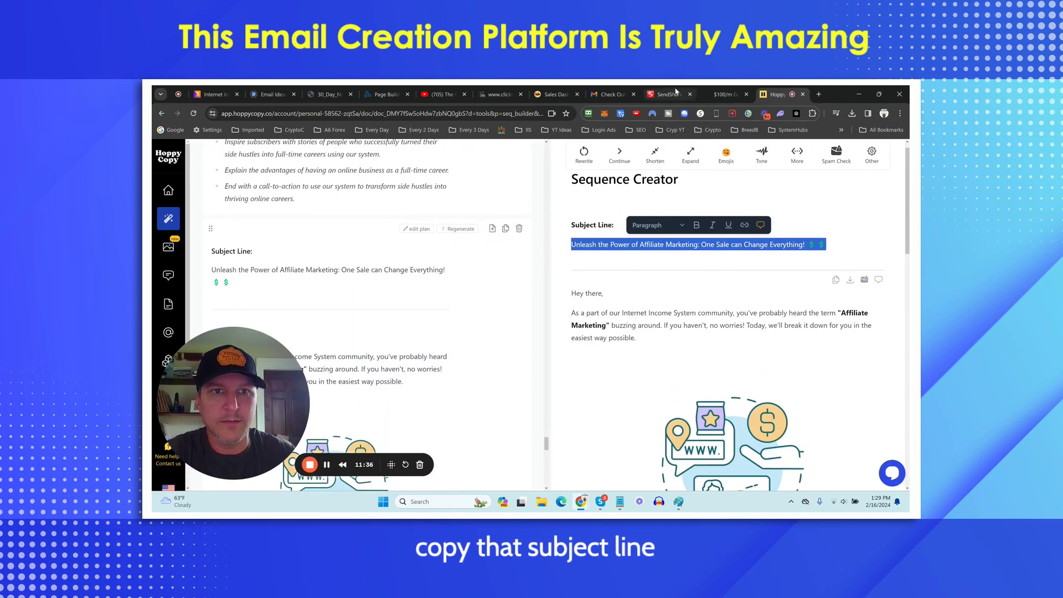
drag(669, 94, 729, 99)
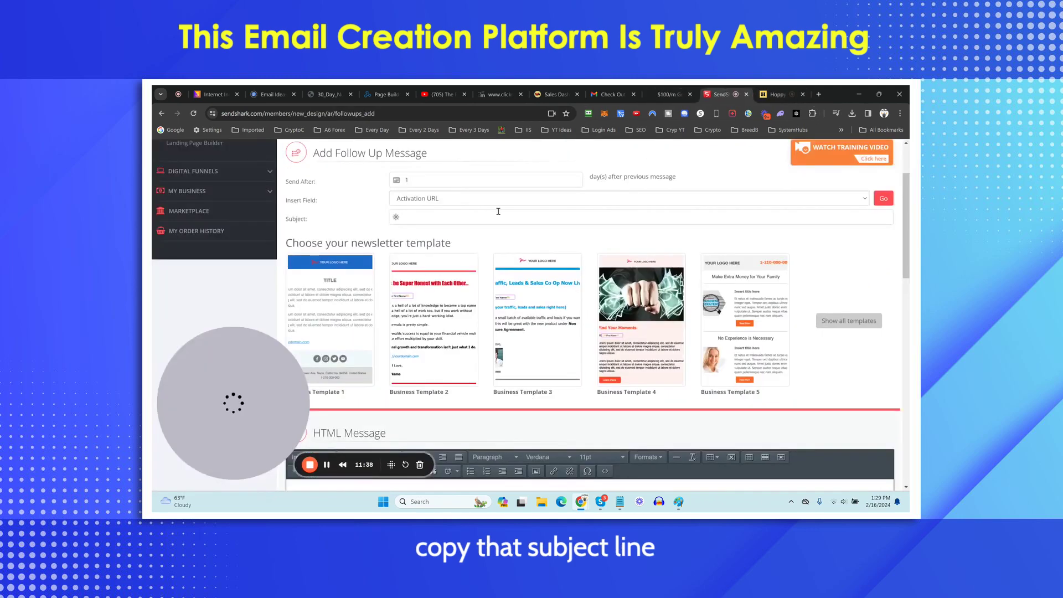
click(435, 223)
key(ctrl+v)
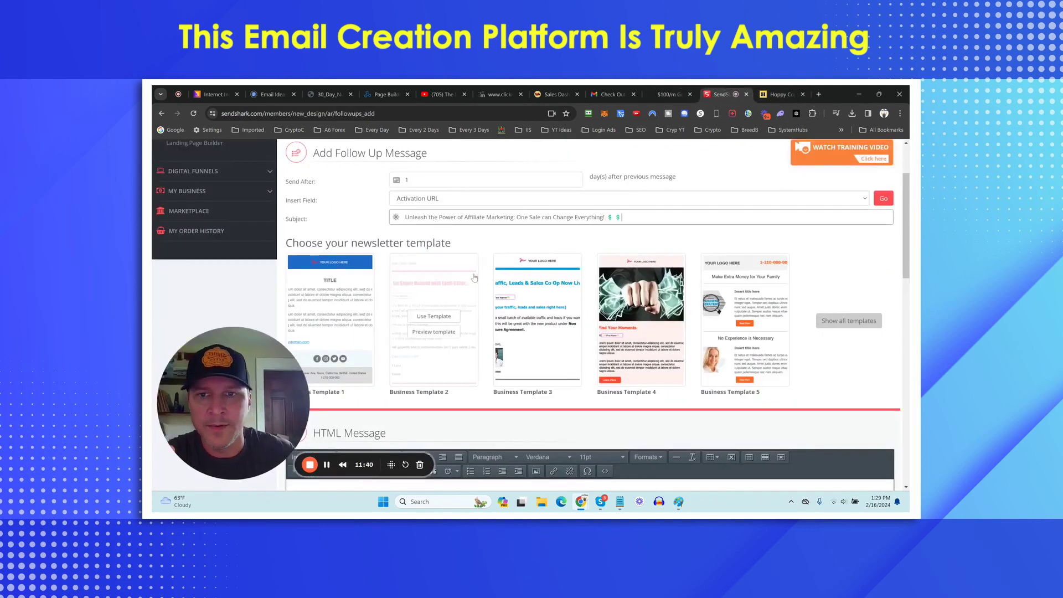
- Copy the email body from Hoppy Copy, paste it into SendShark's HTML message and check the pasted text and images
scroll(355, 280, down, 4)
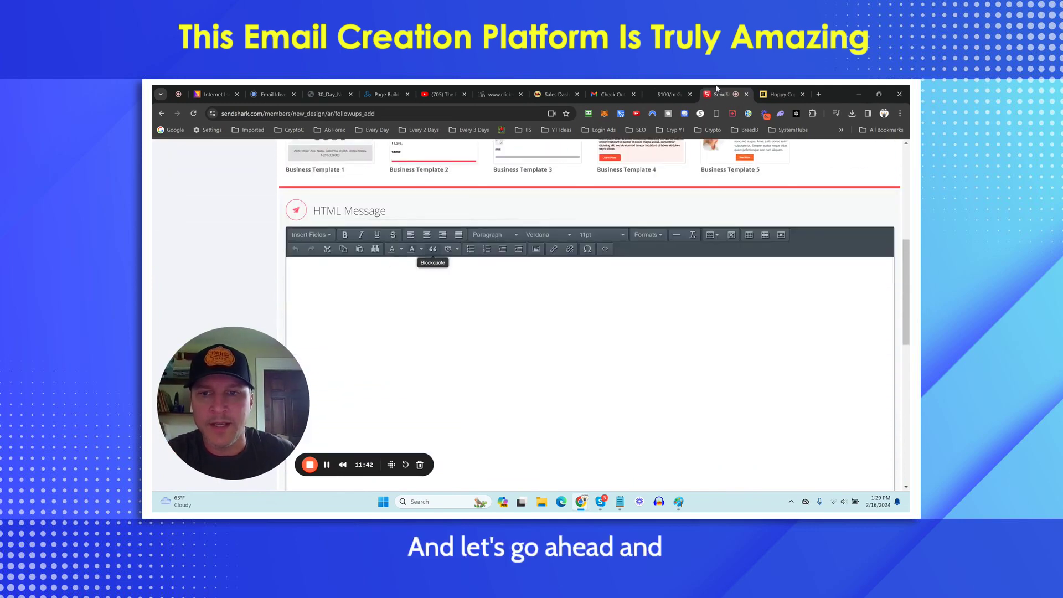
click(781, 94)
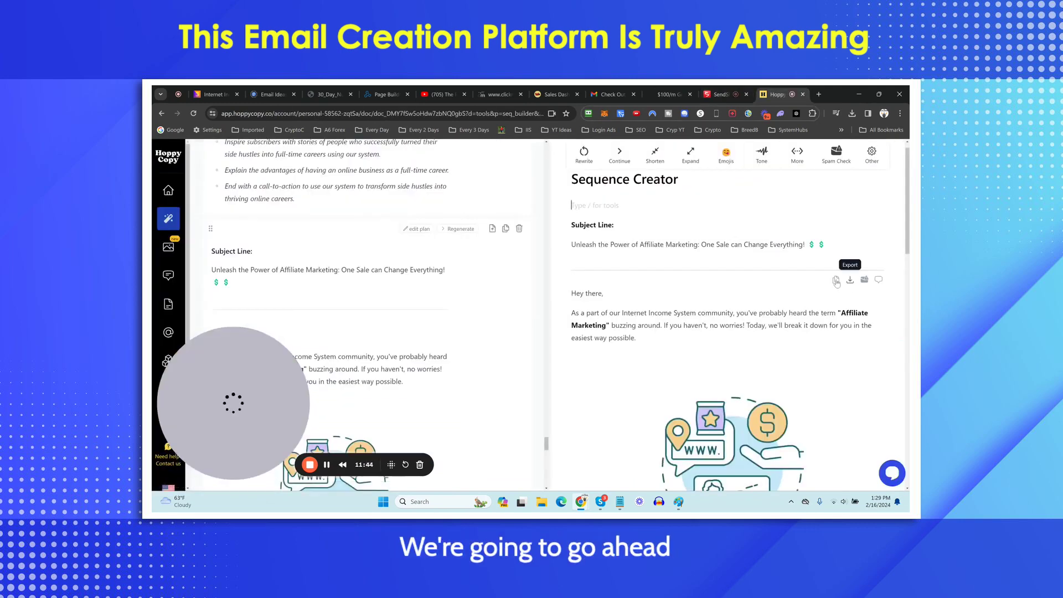
click(836, 281)
click(721, 94)
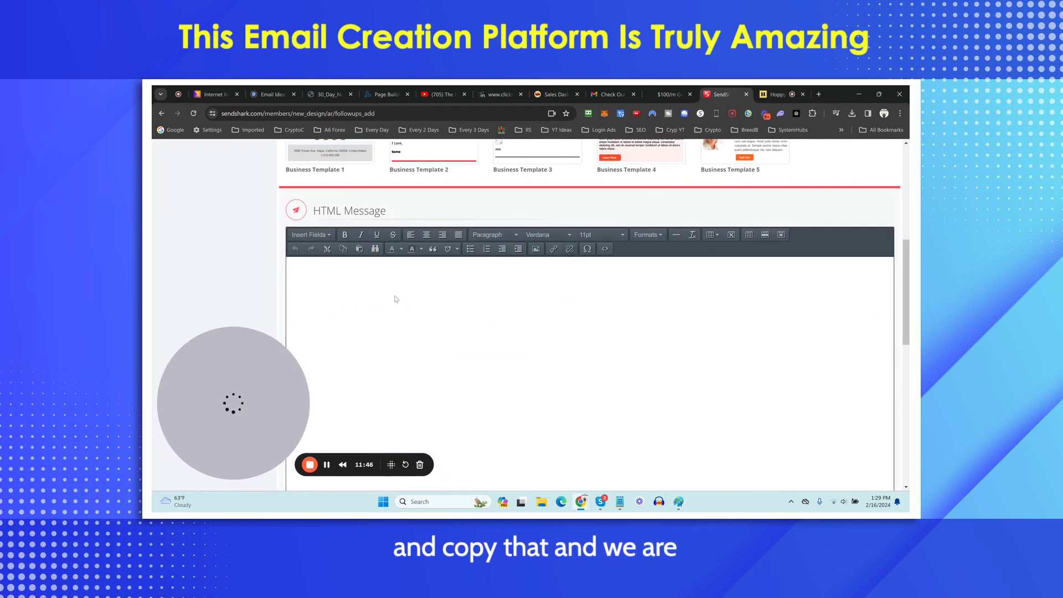
right_click(406, 285)
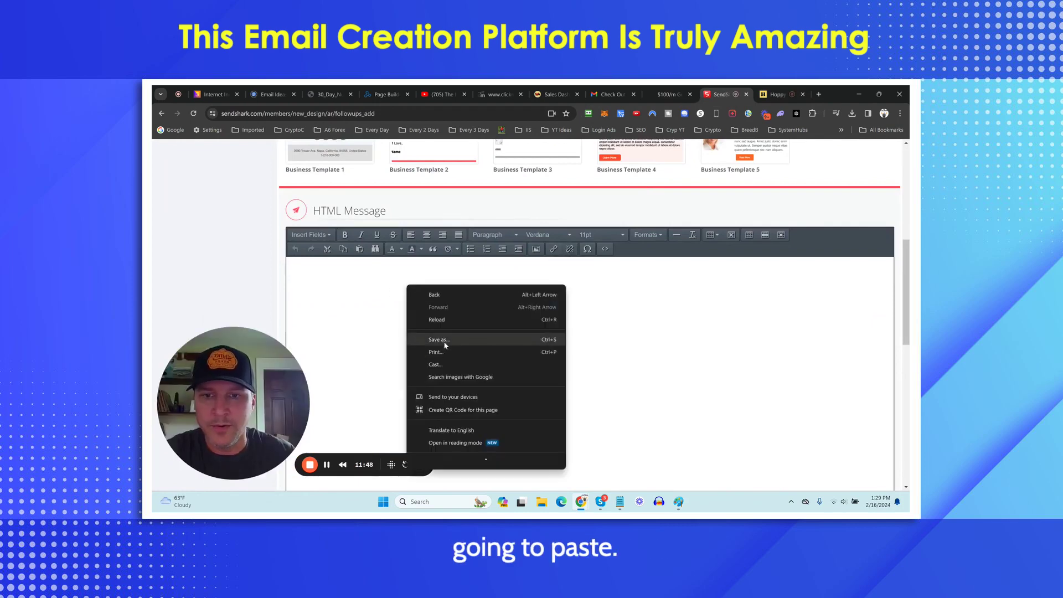
click(396, 268)
key(ctrl+v)
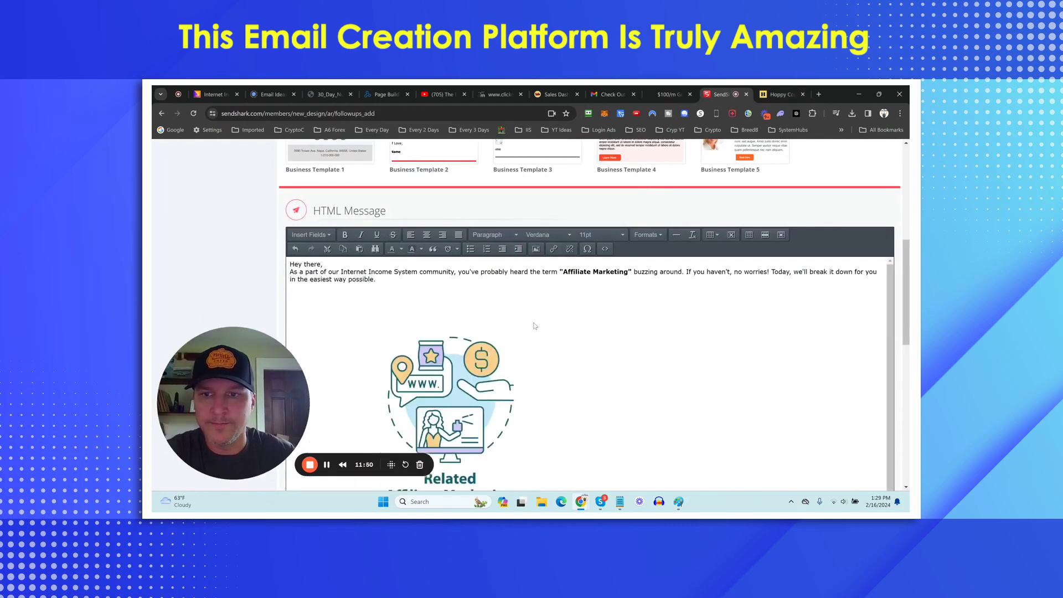
scroll(559, 346, down, 5)
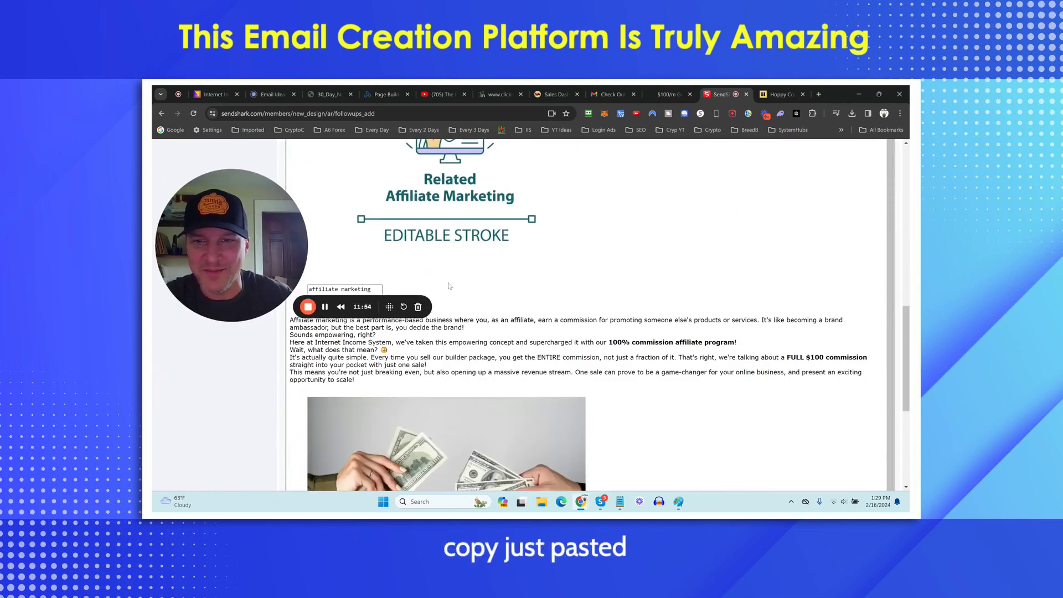
scroll(563, 361, down, 5)
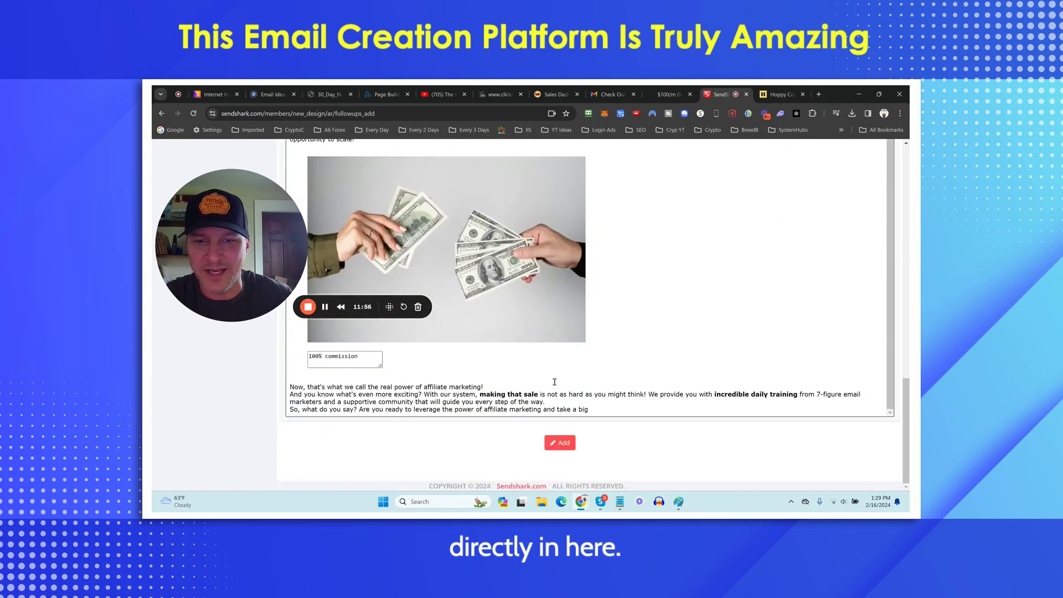
- Delete the image of hands holding dollar bills together with its "100% commission" caption from the HTML message
click(670, 325)
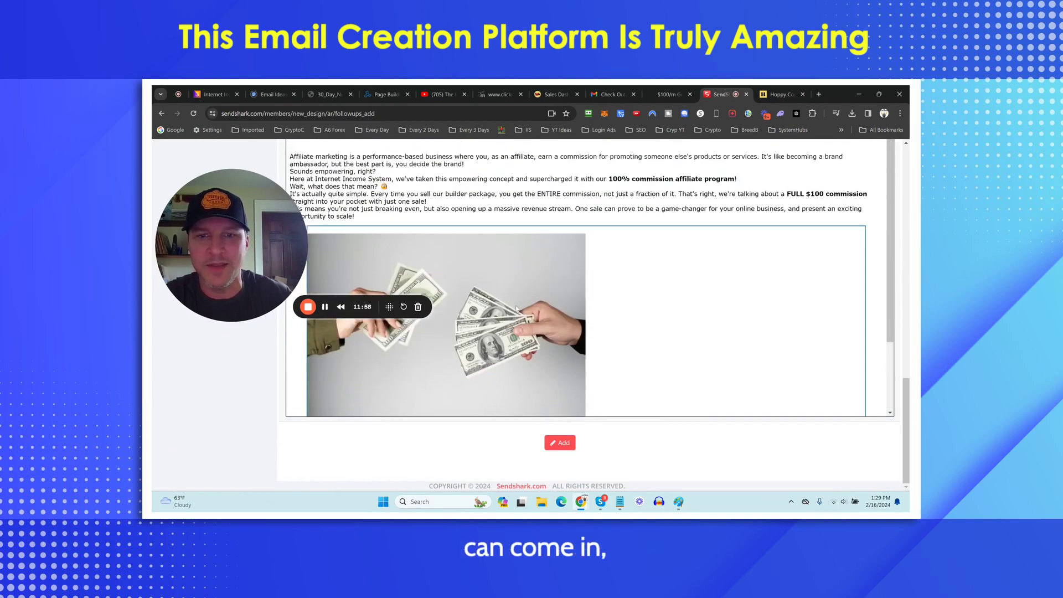
scroll(670, 325, down, 2)
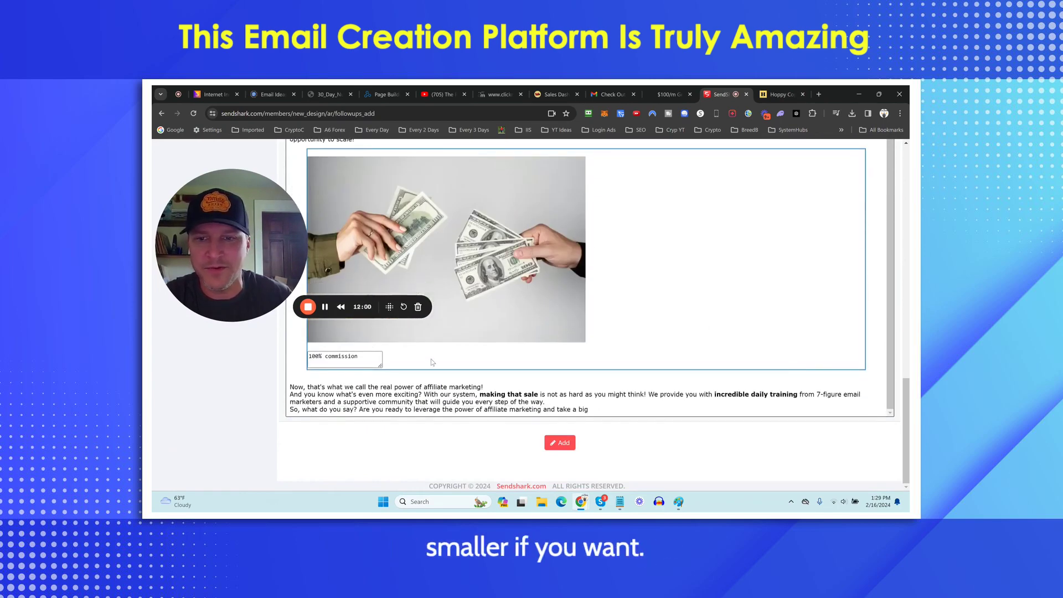
key(Delete)
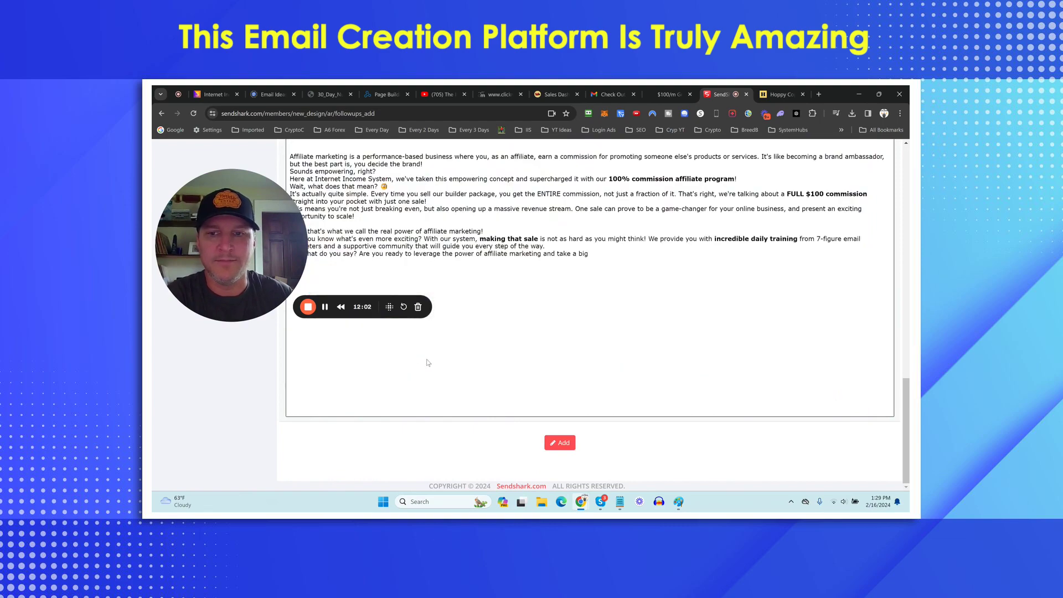
- Format the greeting and opening paragraph of the HTML message in 14pt Helvetica and put a blank line after "Hey there,"
scroll(477, 233, up, 3)
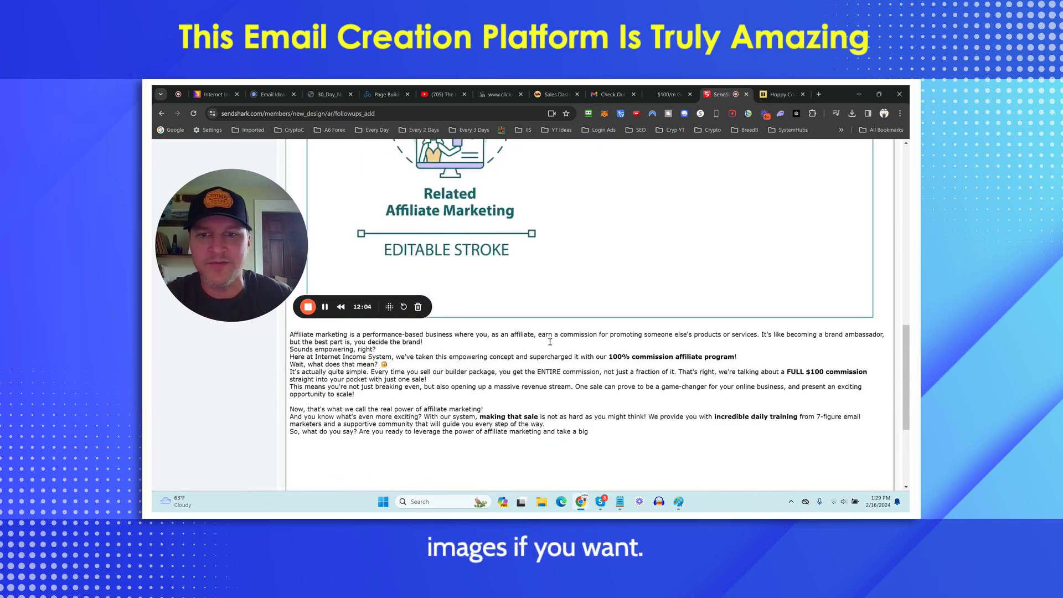
scroll(477, 232, up, 3)
scroll(564, 290, up, 5)
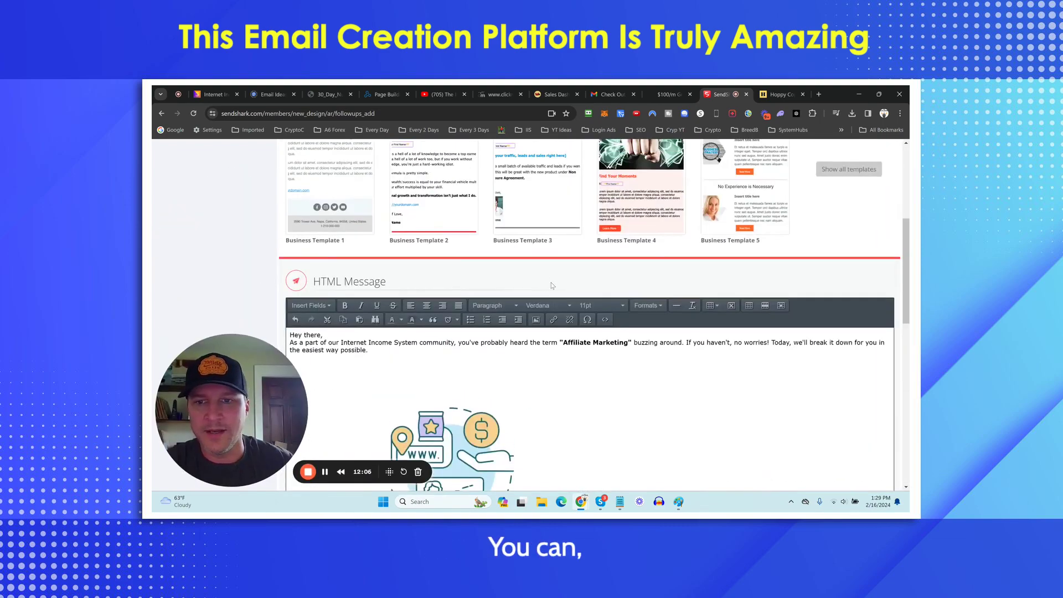
drag(370, 350, 281, 334)
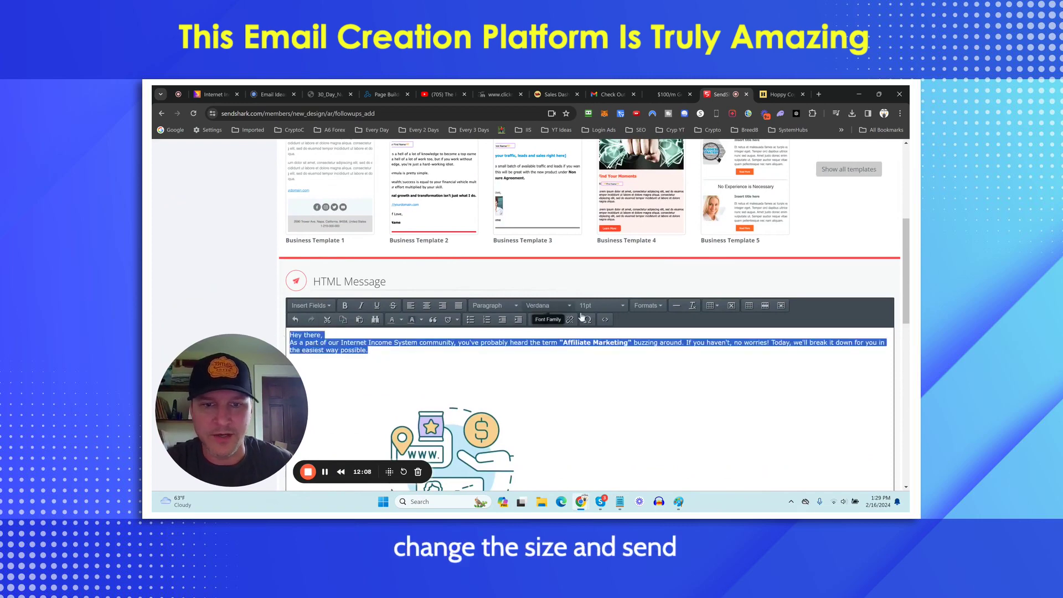
click(602, 306)
click(597, 361)
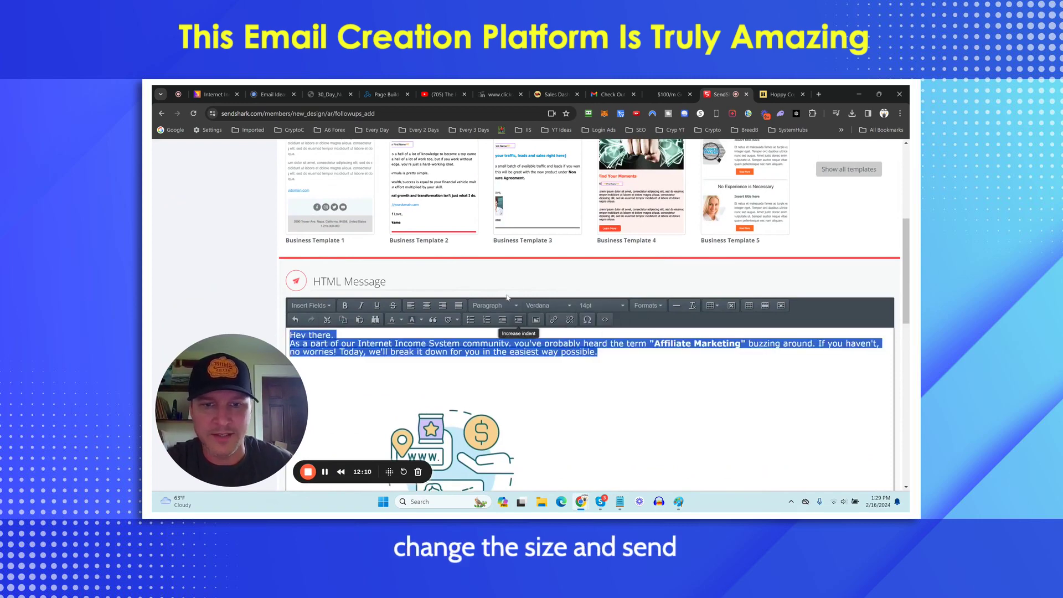
click(549, 307)
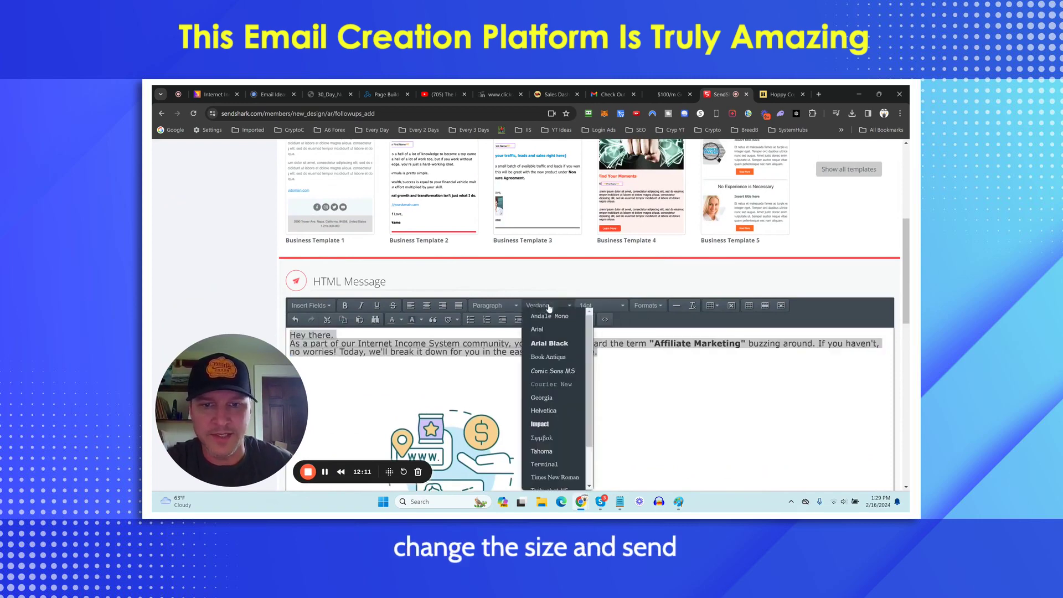
click(543, 412)
click(347, 338)
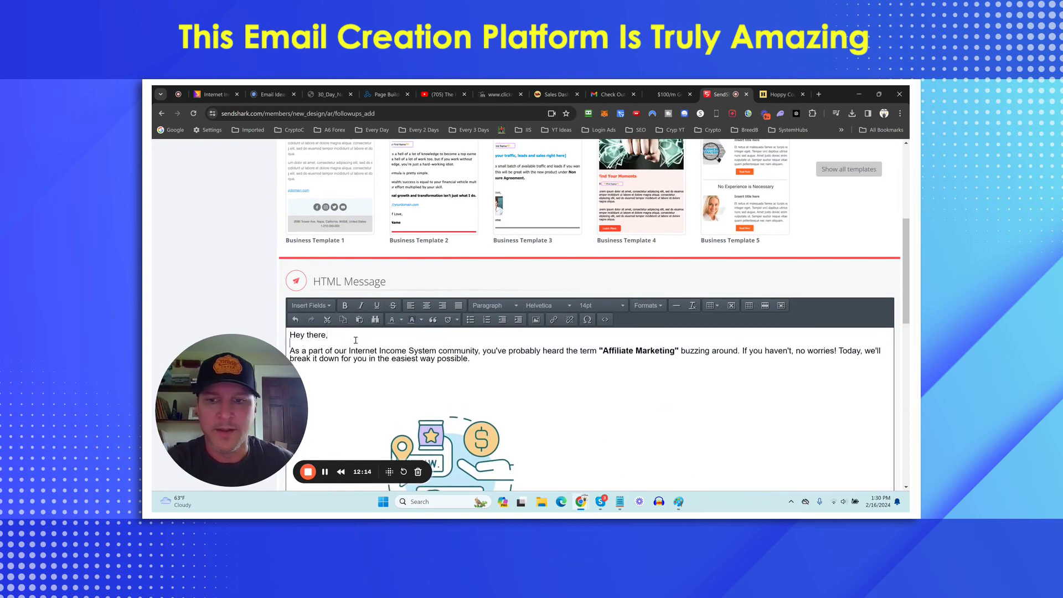
- Look over the affiliate marketing illustration and the remaining body text of the HTML message
scroll(347, 335, down, 4)
click(435, 291)
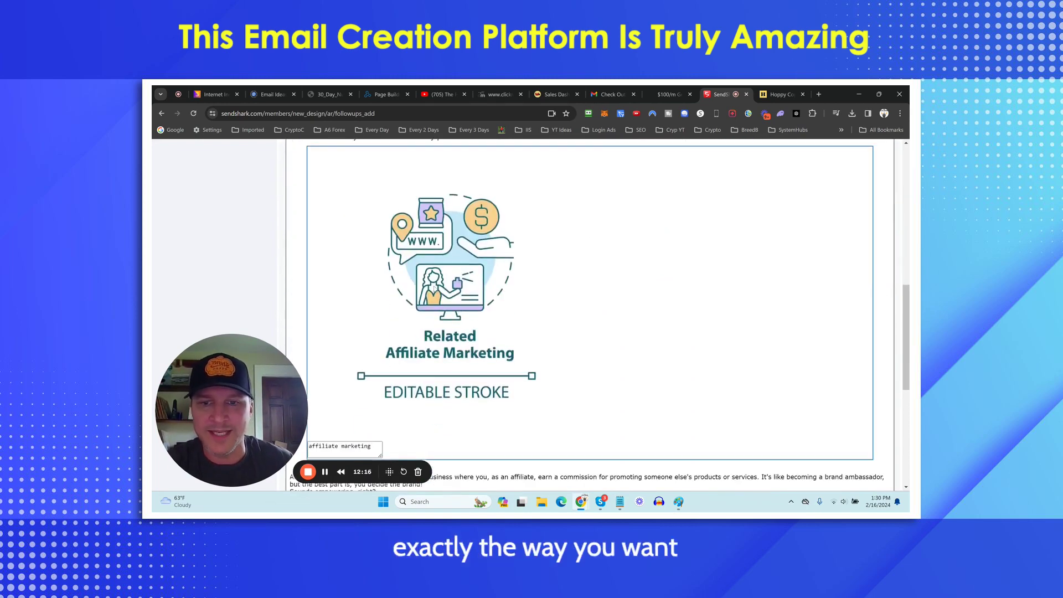
scroll(386, 288, down, 5)
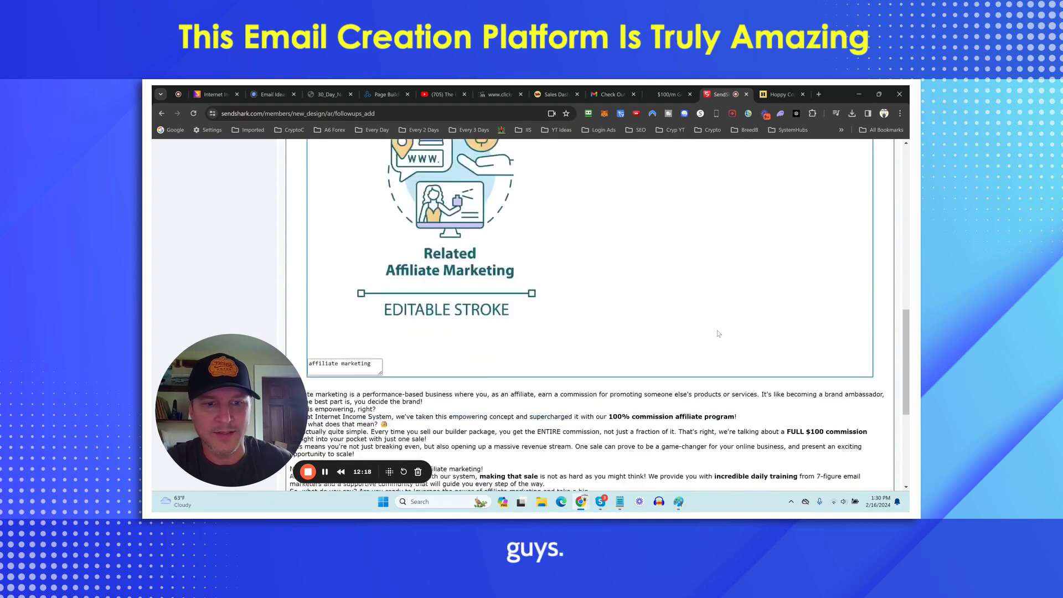
scroll(718, 331, down, 2)
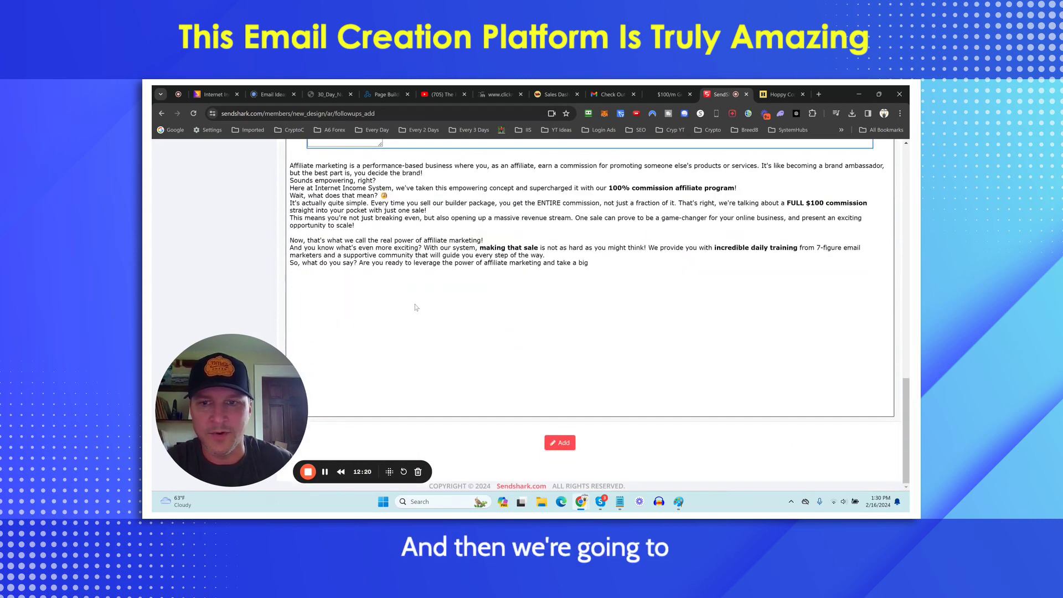
scroll(501, 327, up, 1)
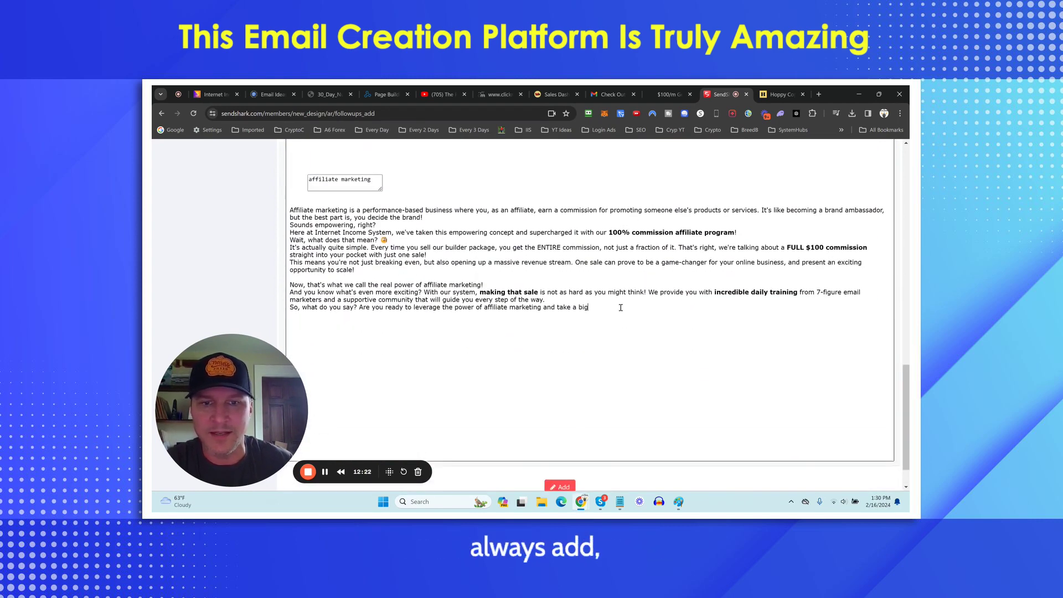
drag(620, 318, 260, 204)
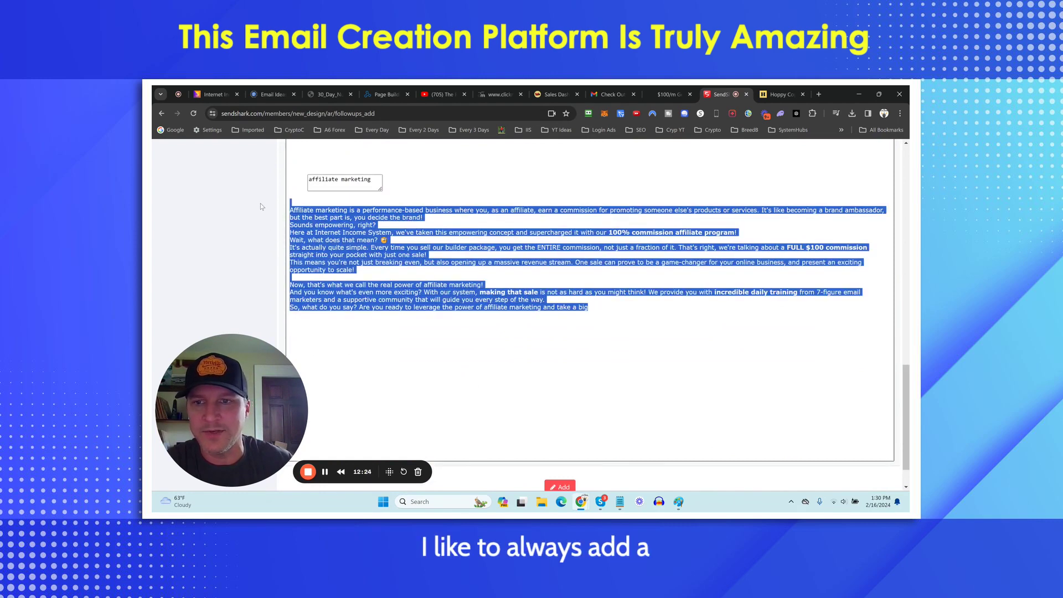
scroll(452, 306, up, 3)
scroll(537, 374, down, 2)
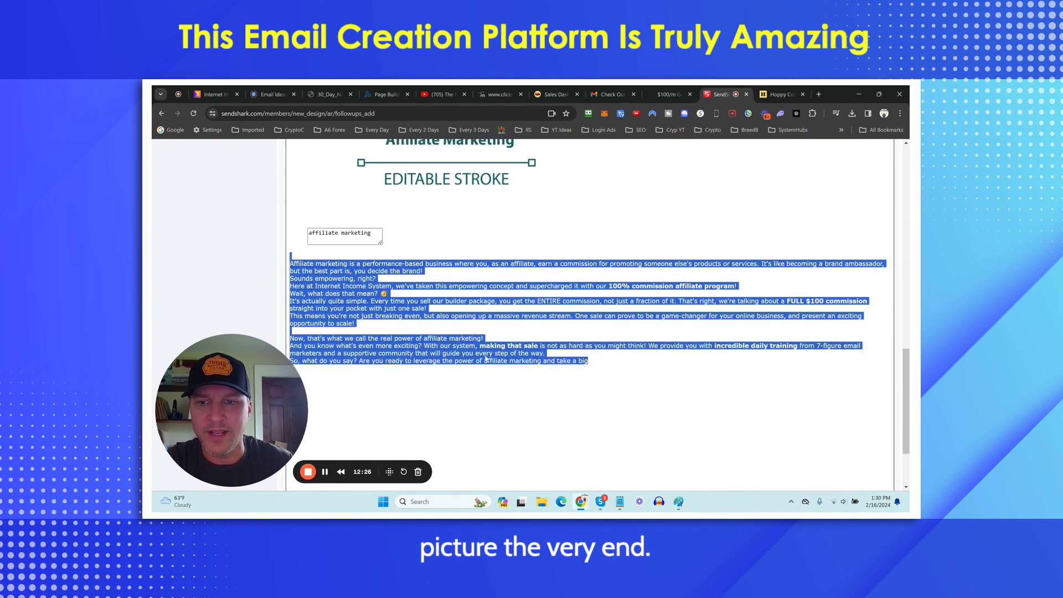
click(491, 299)
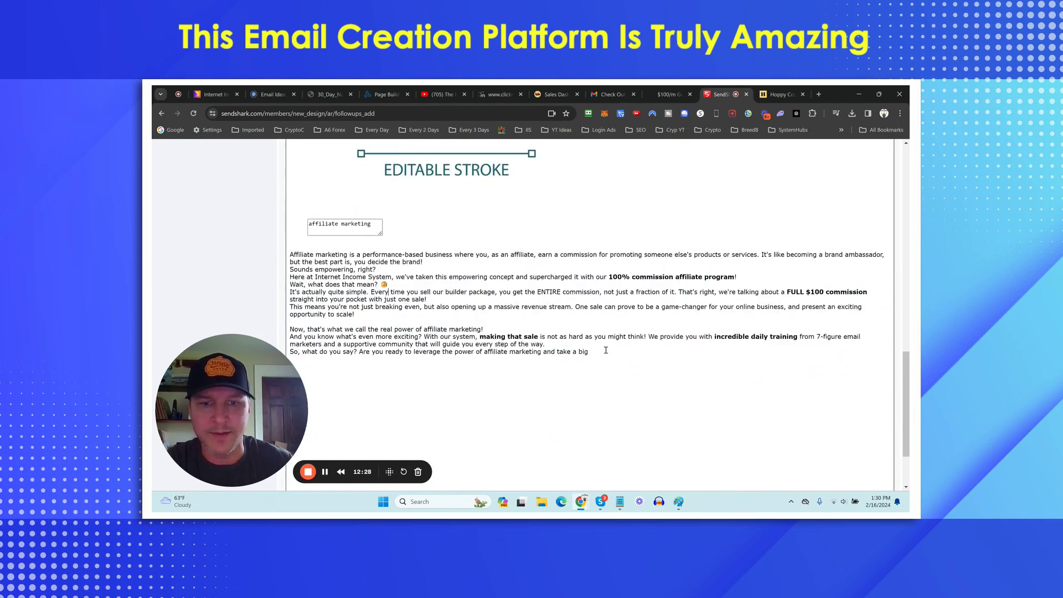
- Format all body text below the affiliate marketing illustration in 14pt Helvetica
drag(604, 352, 282, 262)
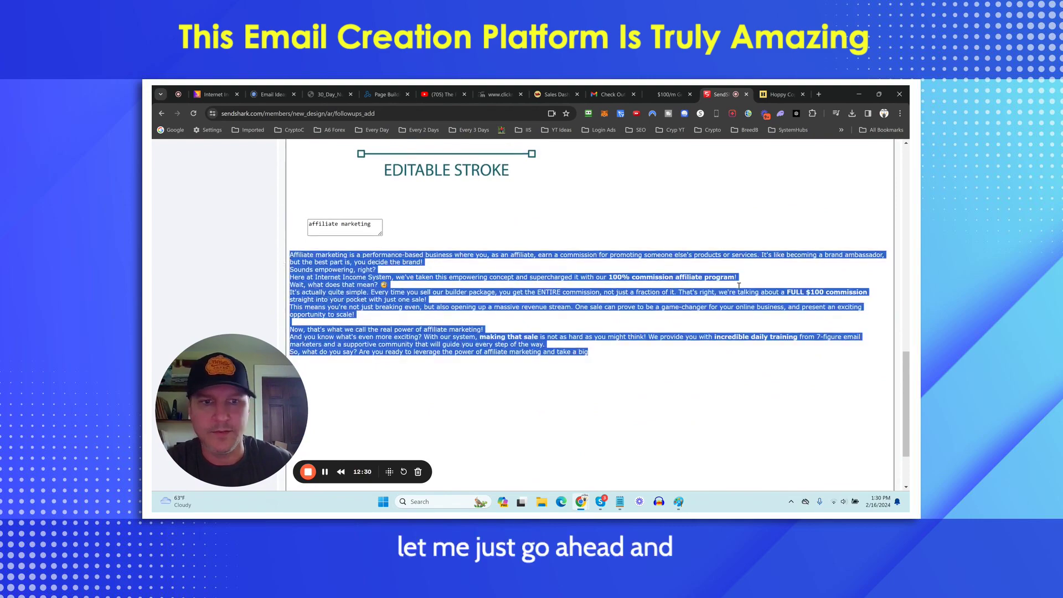
scroll(283, 261, up, 20)
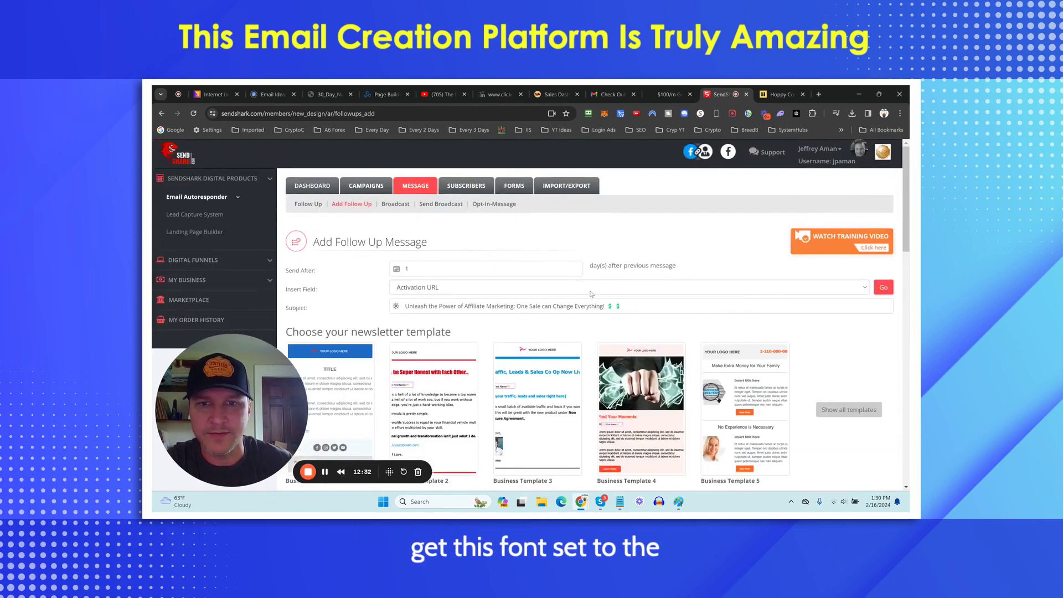
scroll(592, 290, down, 5)
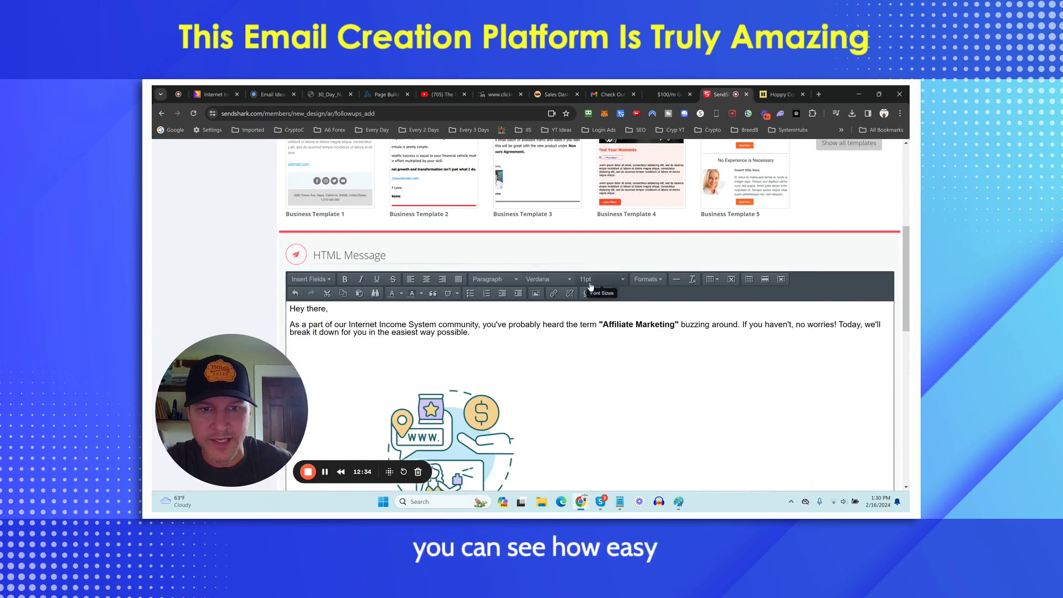
click(596, 280)
click(603, 340)
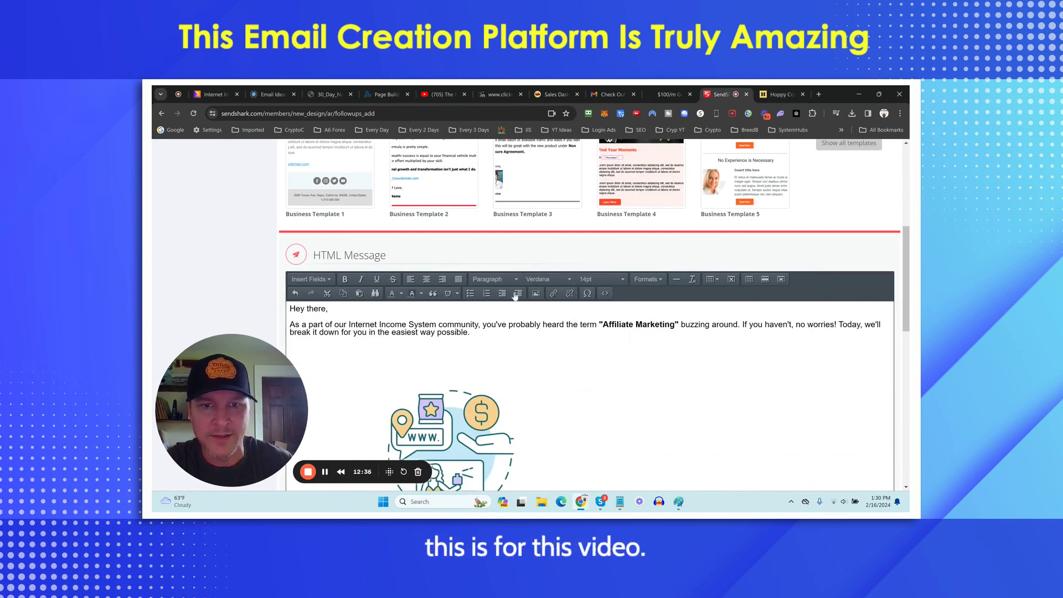
click(550, 280)
click(566, 379)
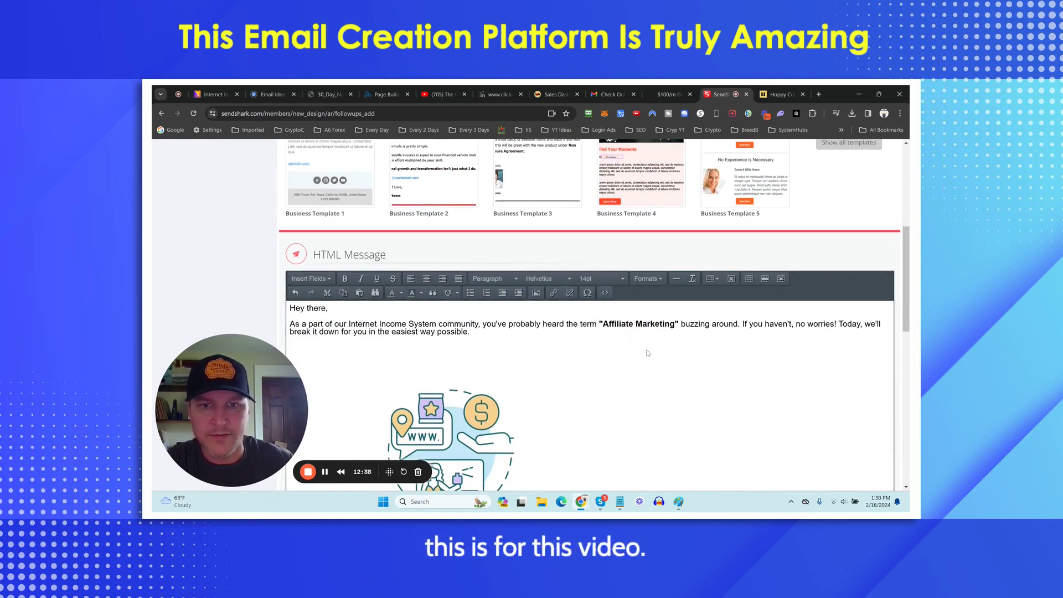
- Delete the affiliate marketing illustration together with its caption box from the HTML message
scroll(648, 353, down, 2)
click(459, 294)
key(Delete)
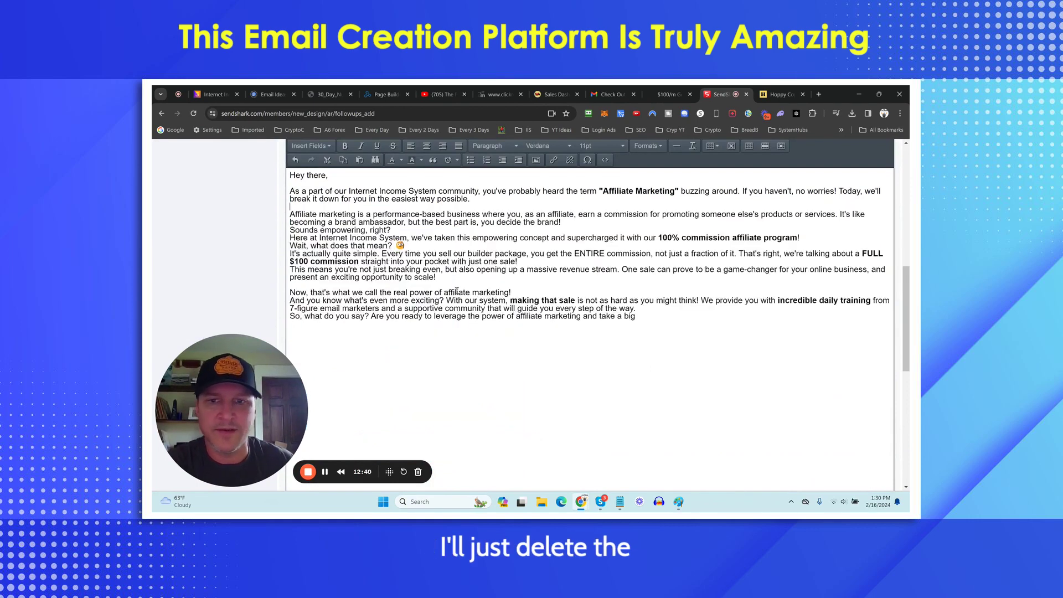
- Insert blank lines after "Sounds empowering, right?", "Wait, what does that mean?", "with just one sale!", "affiliate marketing!" and "every step of the way."
click(406, 229)
key(Return)
click(457, 254)
key(Return)
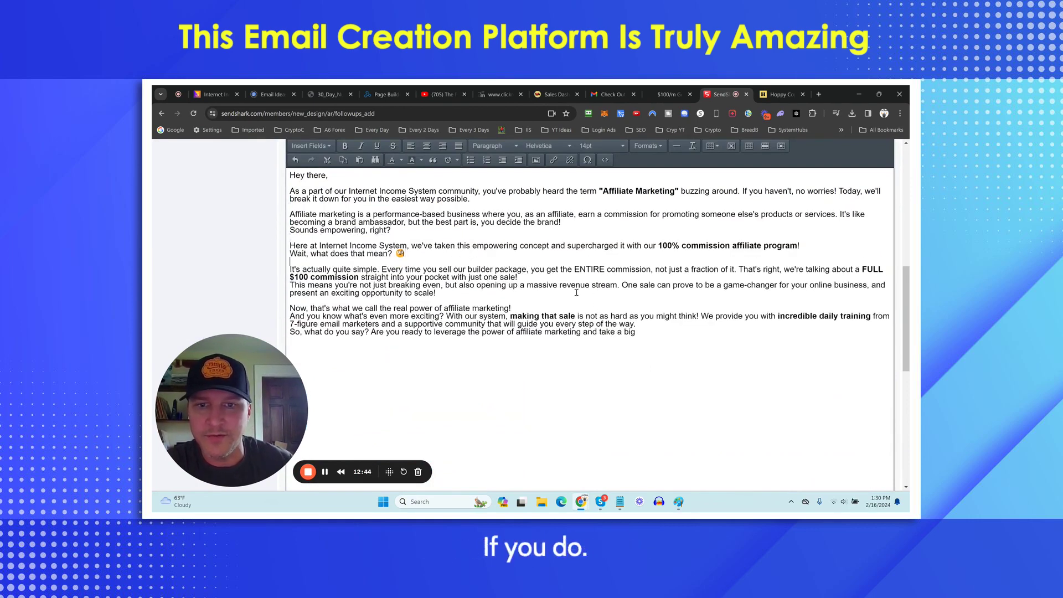
click(538, 278)
key(Return)
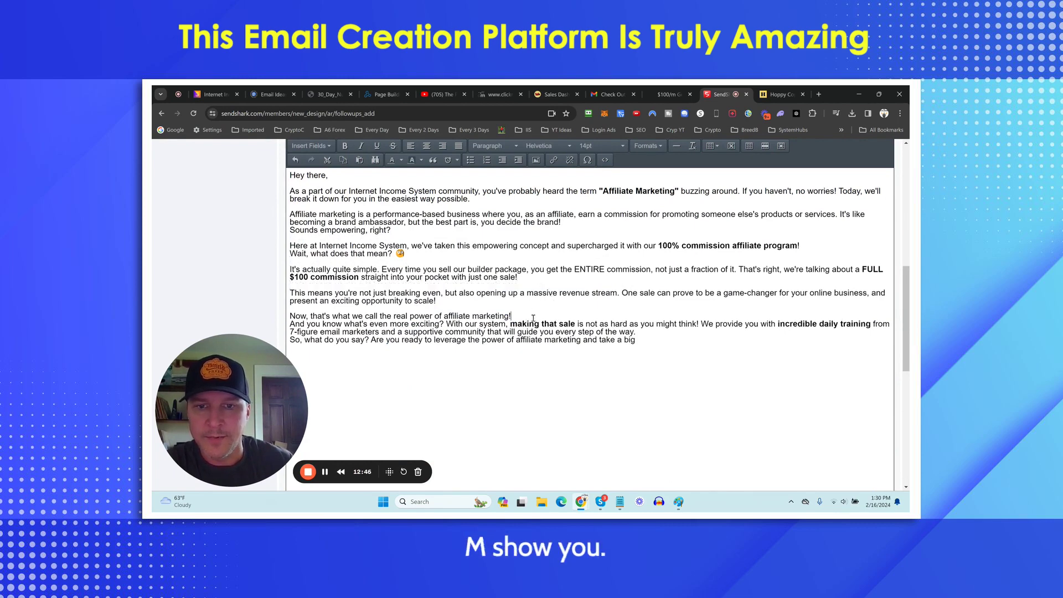
key(Return)
key(Return)
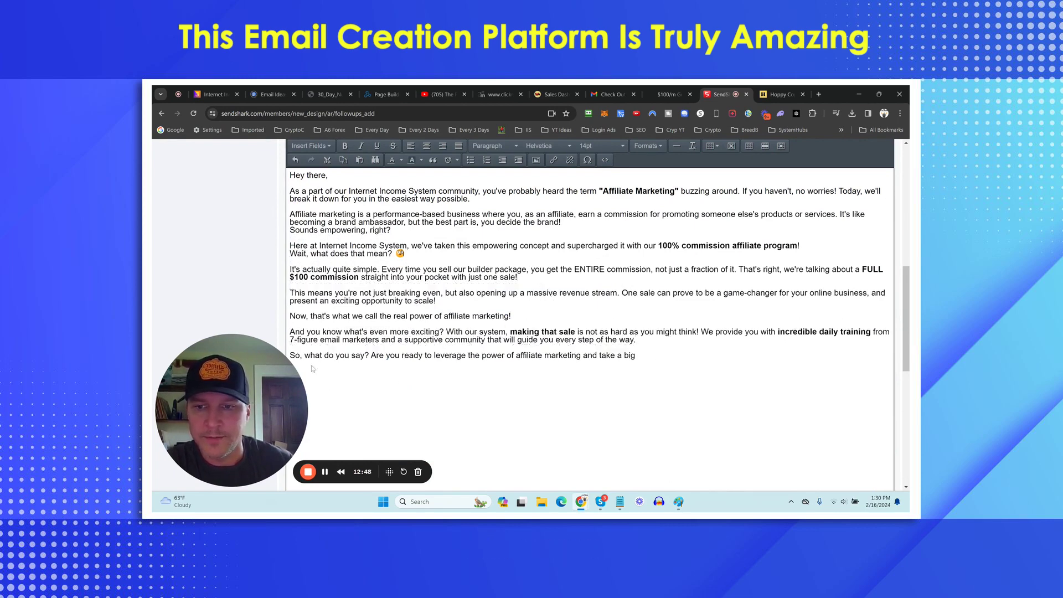
- Split the incomplete sentence "Are you ready to leverage the power of affiliate marketing and take a big" from "So, what do you say?" and delete it
click(373, 356)
key(shift+Return)
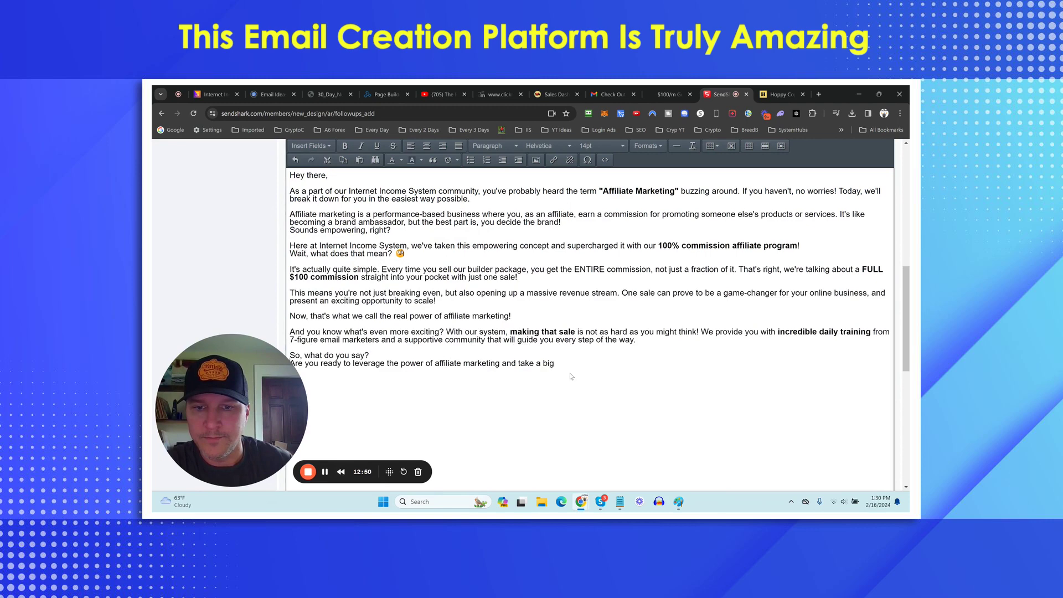
scroll(413, 347, down, 1)
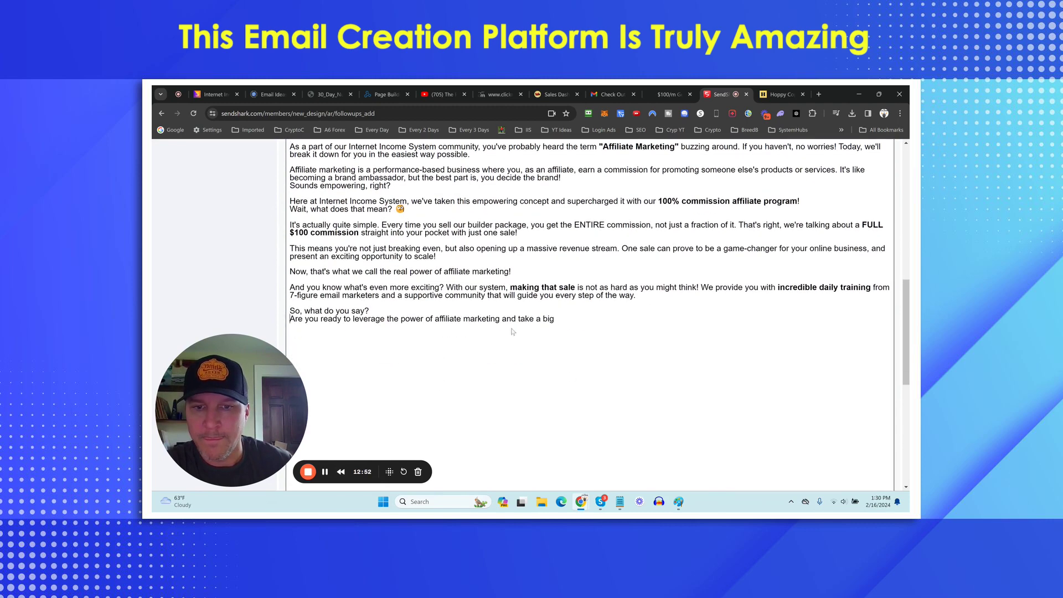
scroll(600, 369, down, 1)
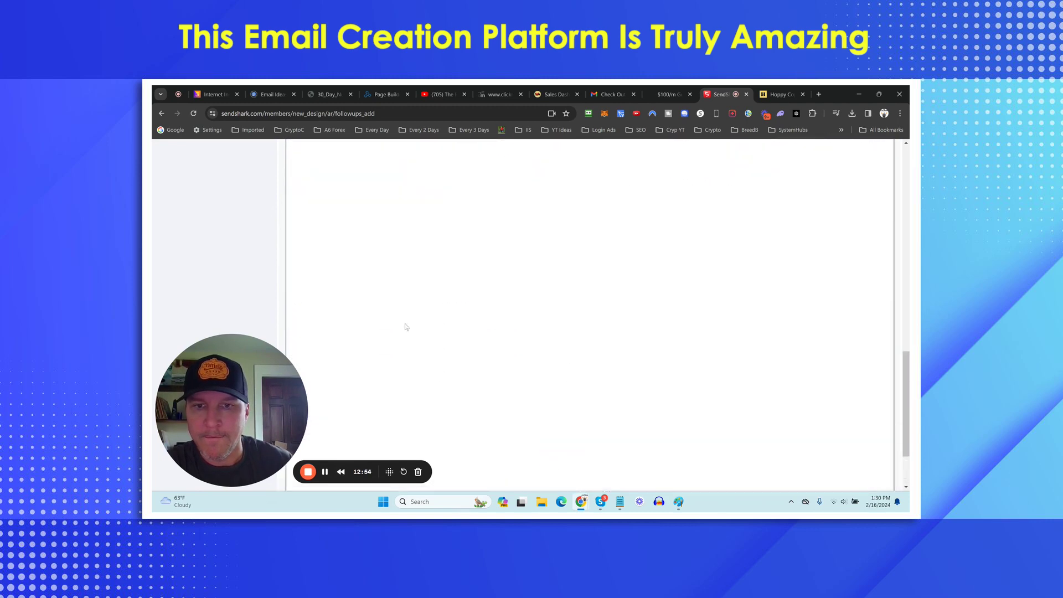
drag(429, 258, 567, 264)
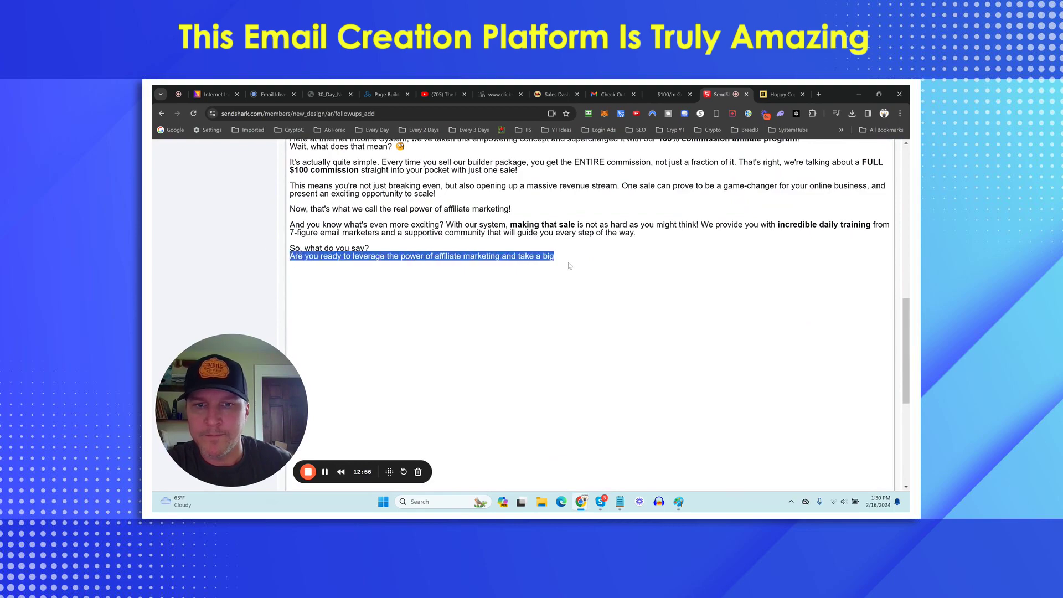
key(BackSpace)
- Break the long paragraphs so "It's like becoming a brand ambassador", "That's right, we're talking" and "One sale can prove" each start a new paragraph
scroll(388, 321, up, 3)
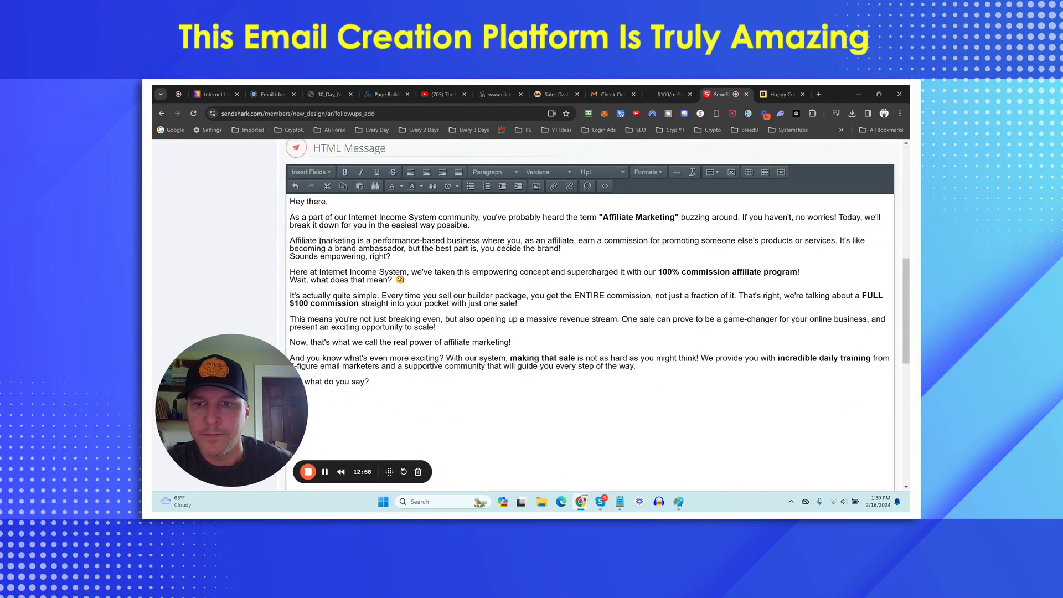
click(840, 242)
key(Return)
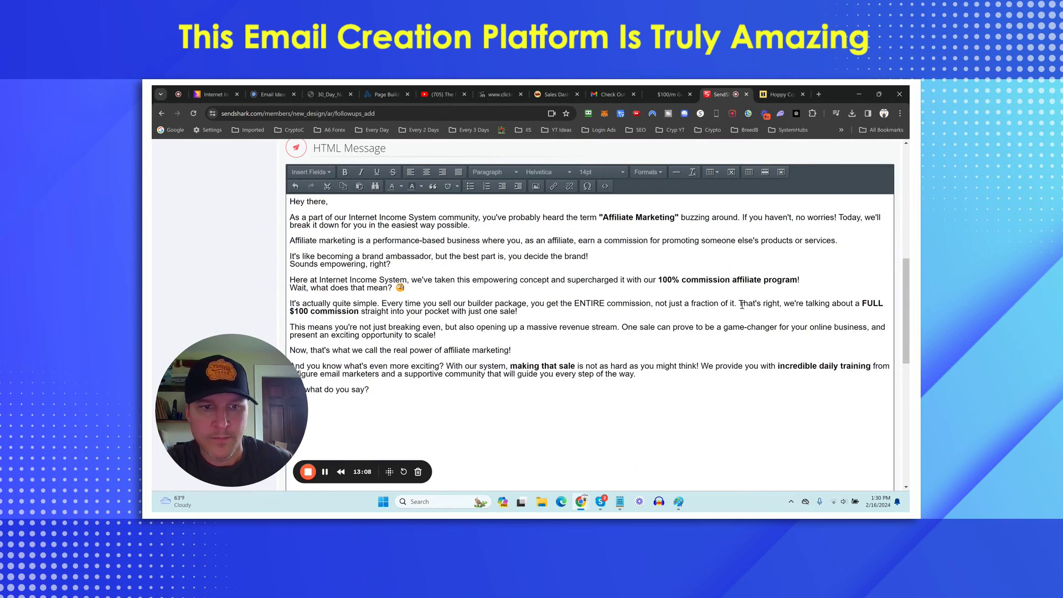
key(Return)
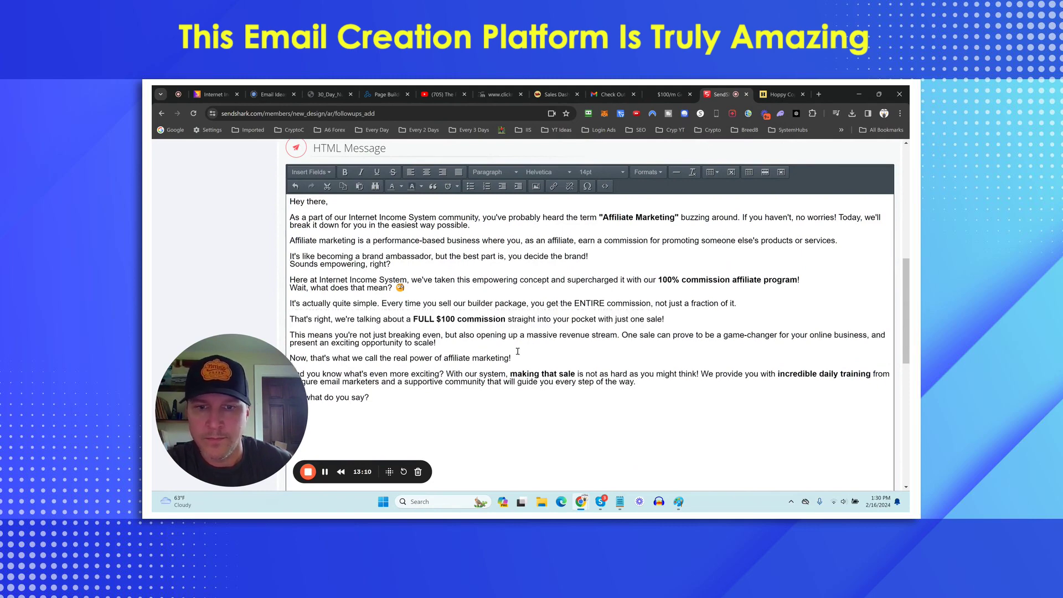
click(625, 338)
key(Return)
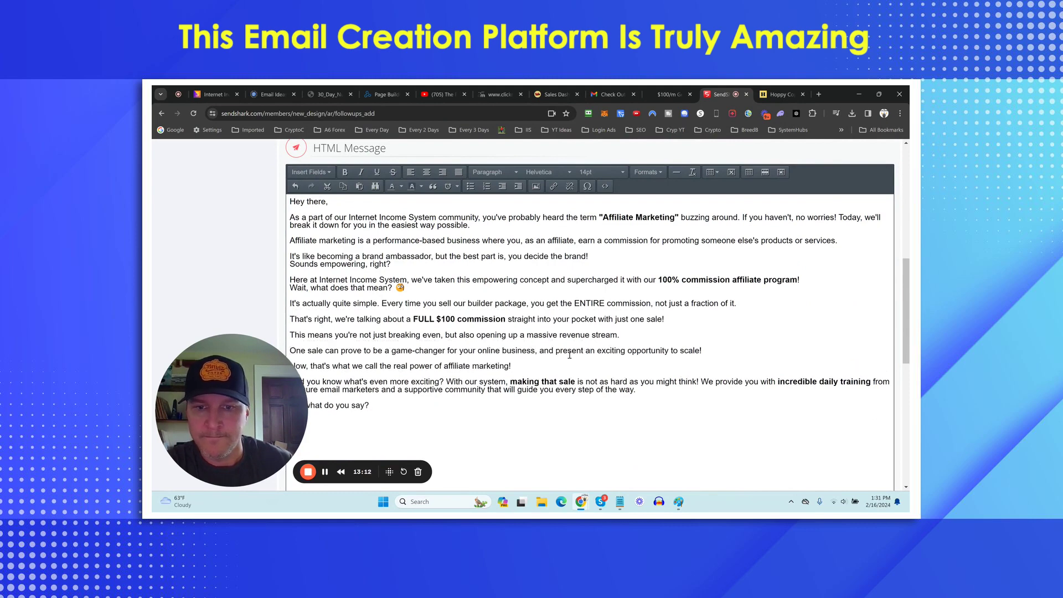